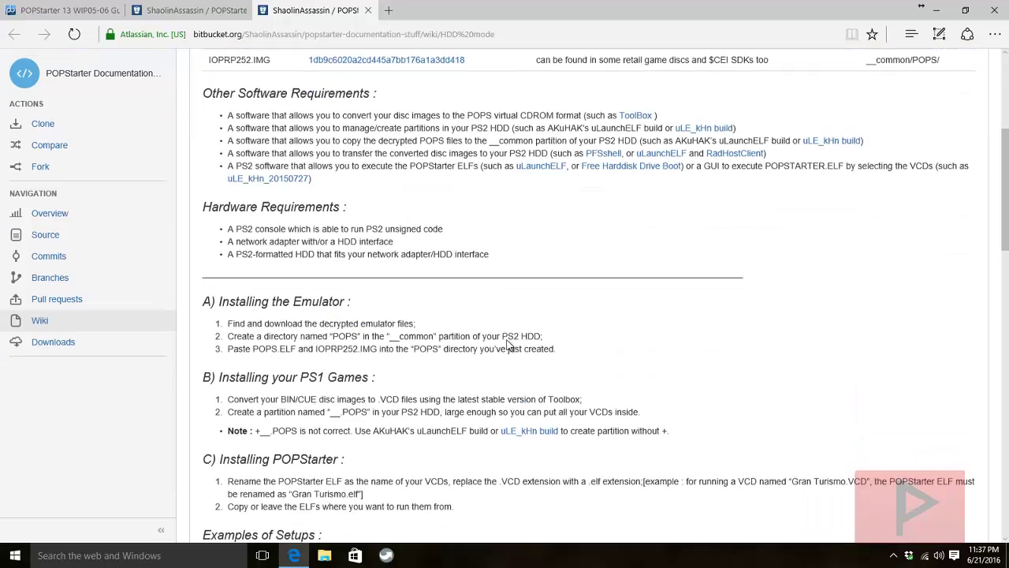
Read the HDD mode wiki page's decrypted files, software and hardware requirements, installation sections A to C, and the setup examples.
scroll(521, 370, up, 4)
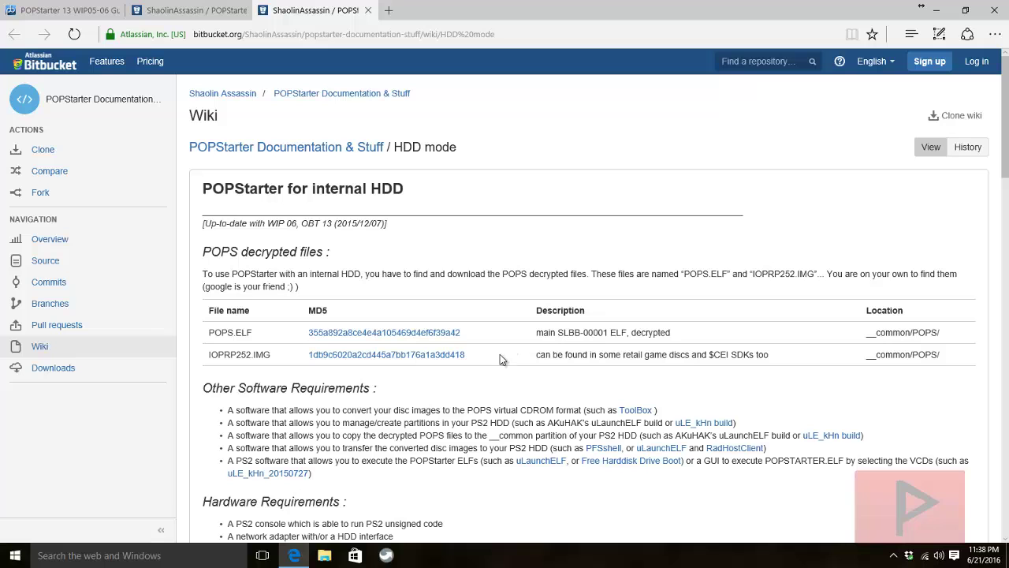
scroll(497, 315, down, 2)
click(999, 425)
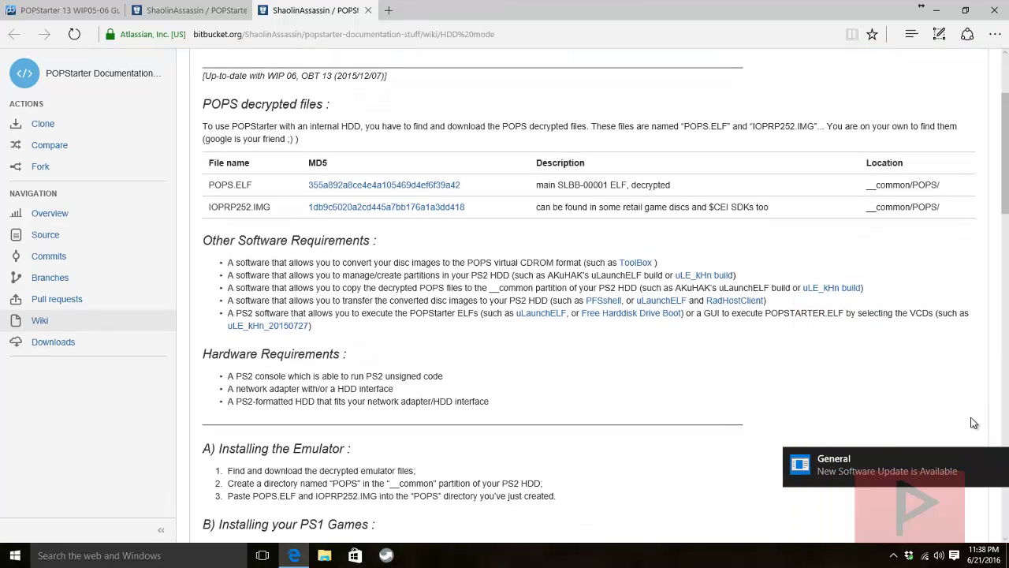
click(996, 458)
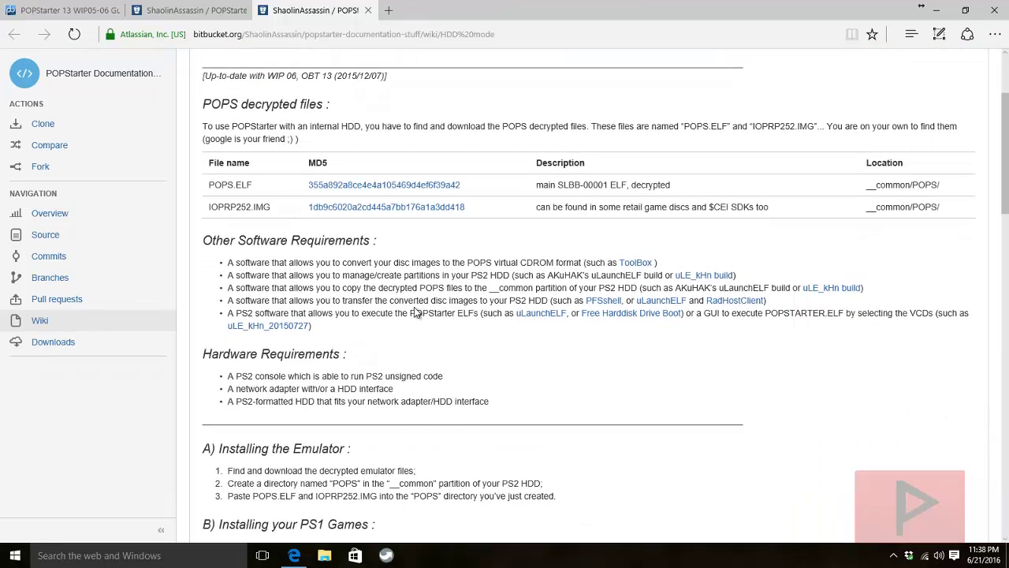
scroll(414, 307, down, 6)
scroll(433, 384, up, 5)
scroll(434, 384, down, 2)
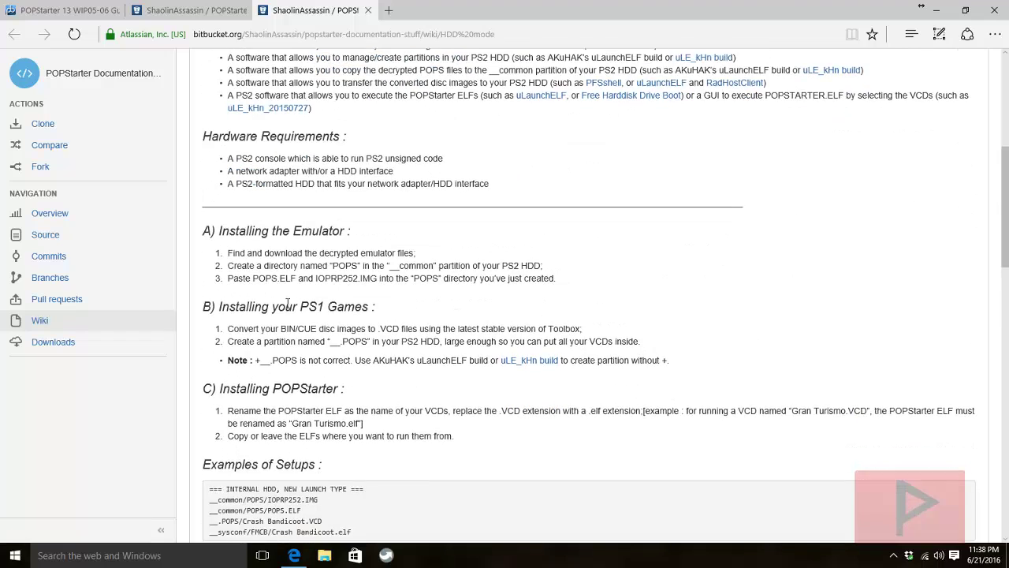
drag(204, 227, 568, 291)
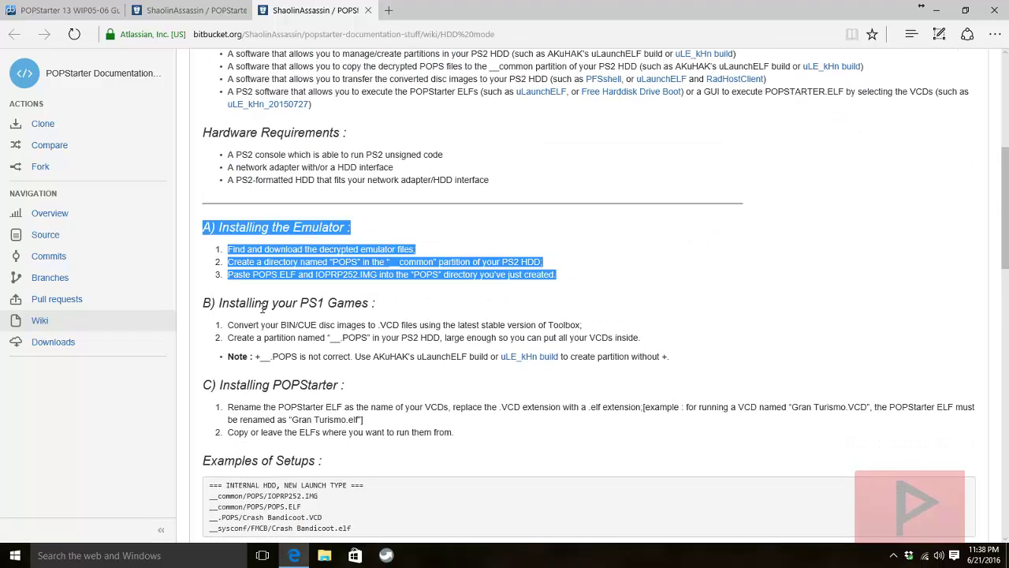
drag(212, 303, 692, 353)
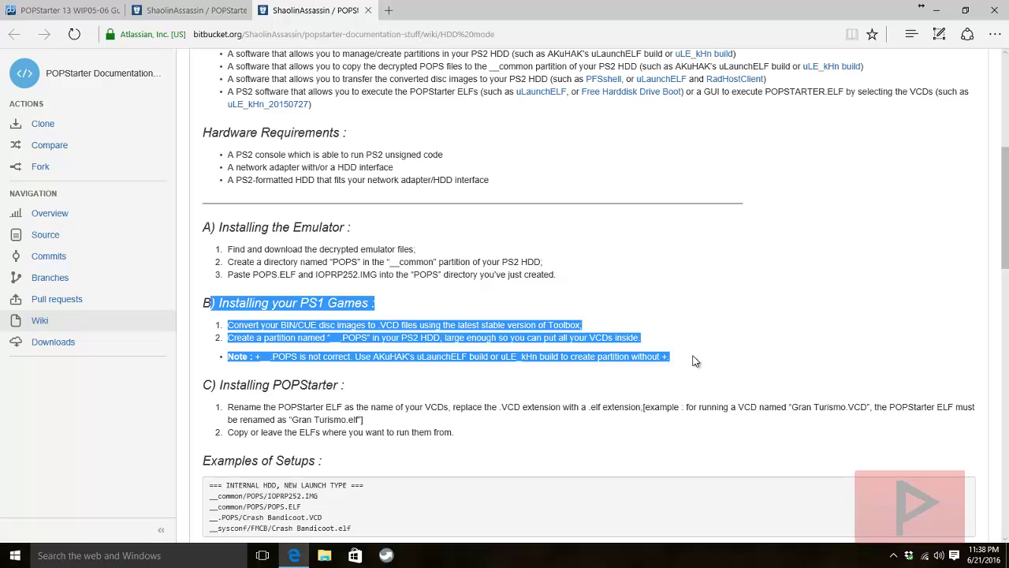
click(421, 332)
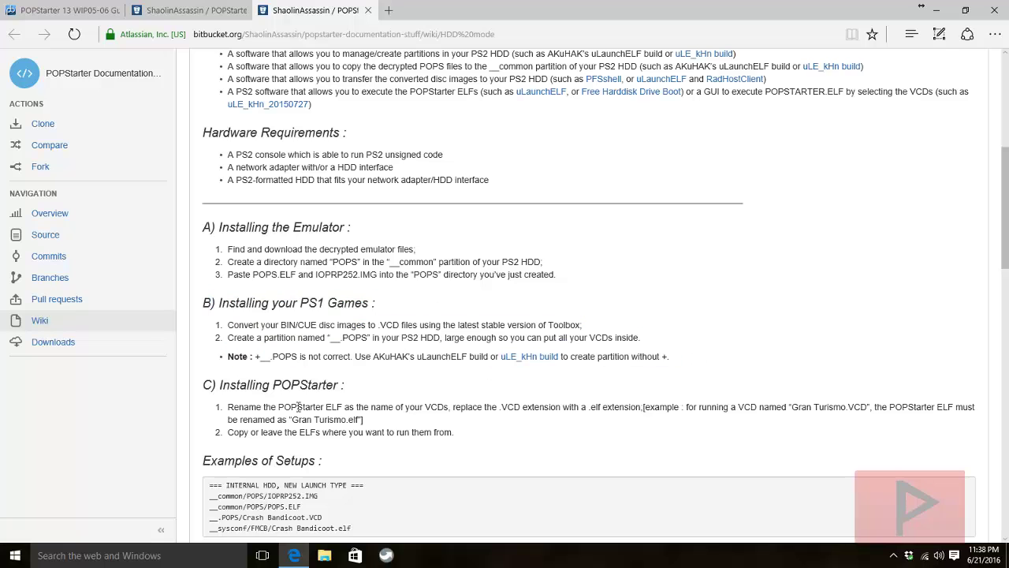
scroll(438, 306, down, 5)
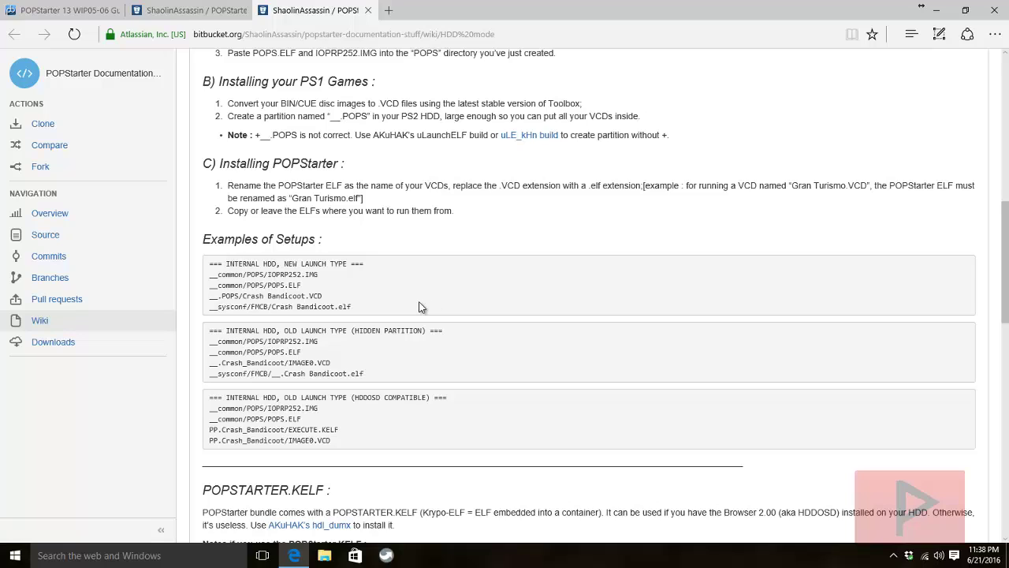
drag(211, 266, 386, 309)
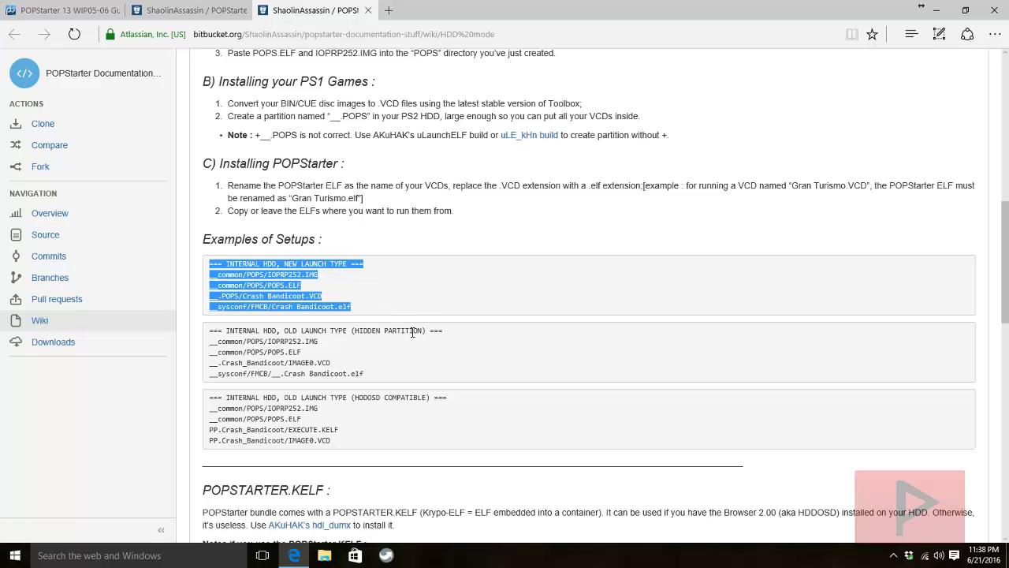
scroll(462, 345, up, 2)
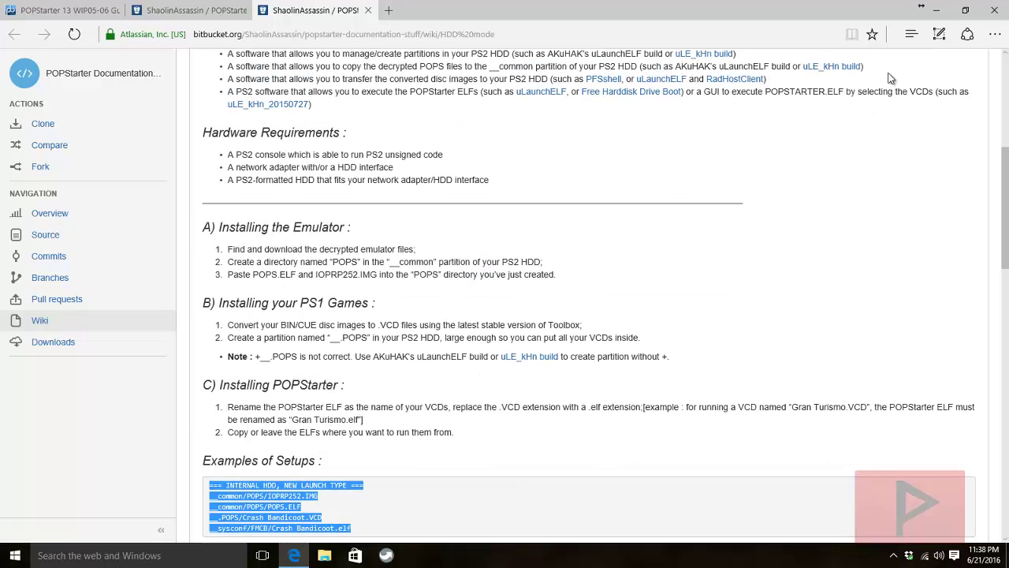
Open the Popstarter Files folder from the desktop and examine the IOPRP252 and POPS.ELF files in its POPS subfolder.
click(936, 10)
double_click(263, 75)
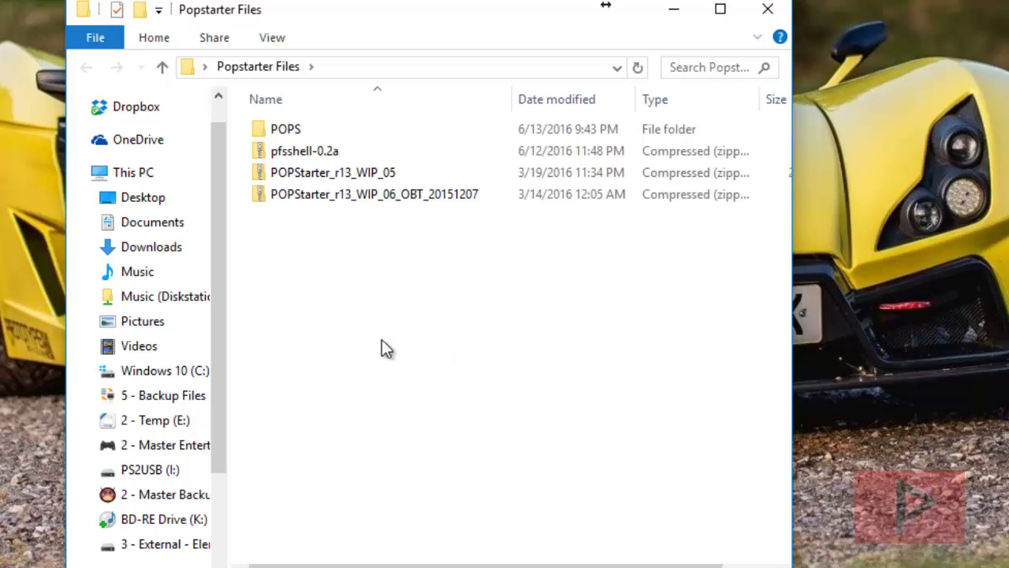
mouse_move(309, 129)
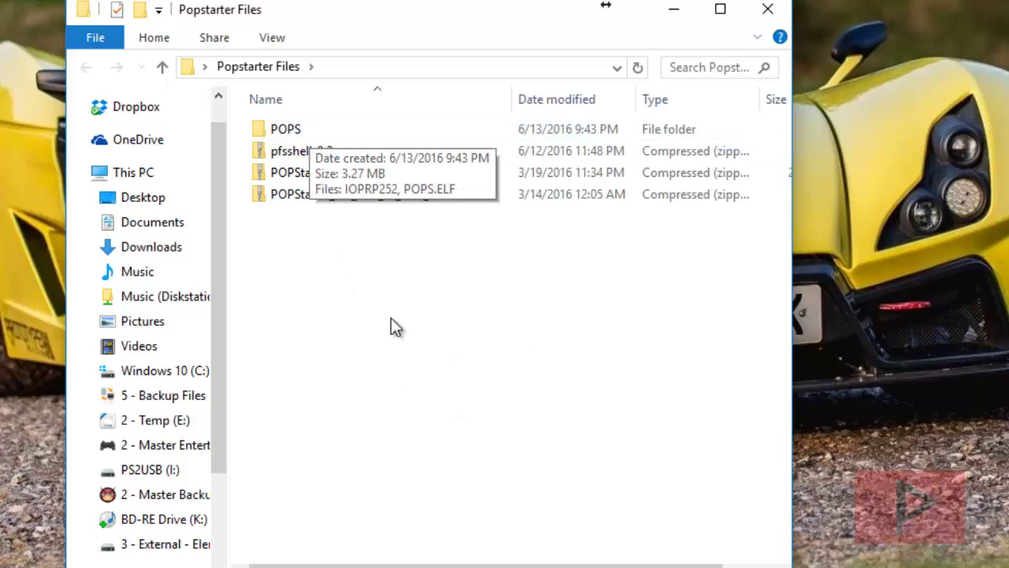
double_click(325, 128)
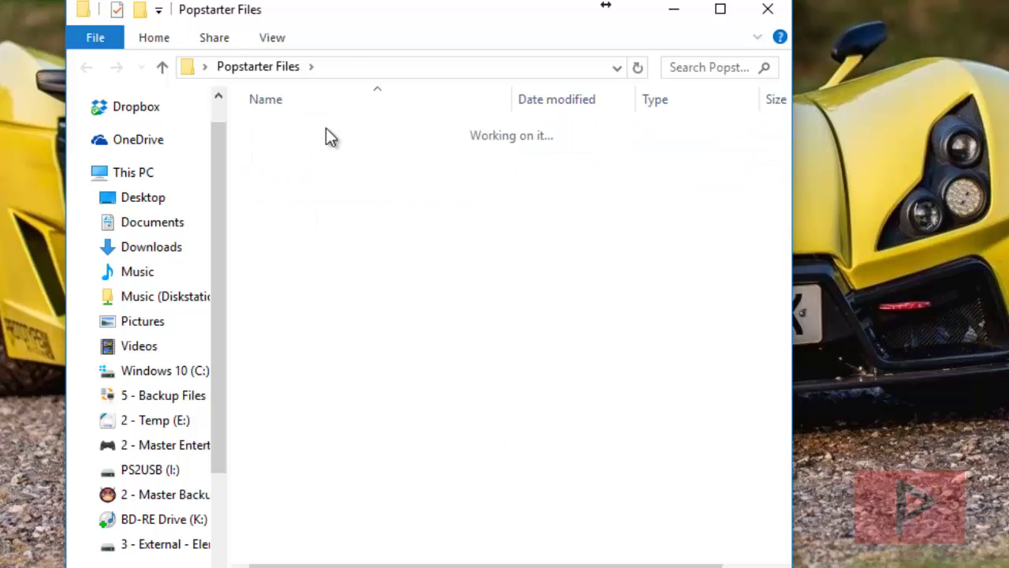
drag(347, 227, 305, 119)
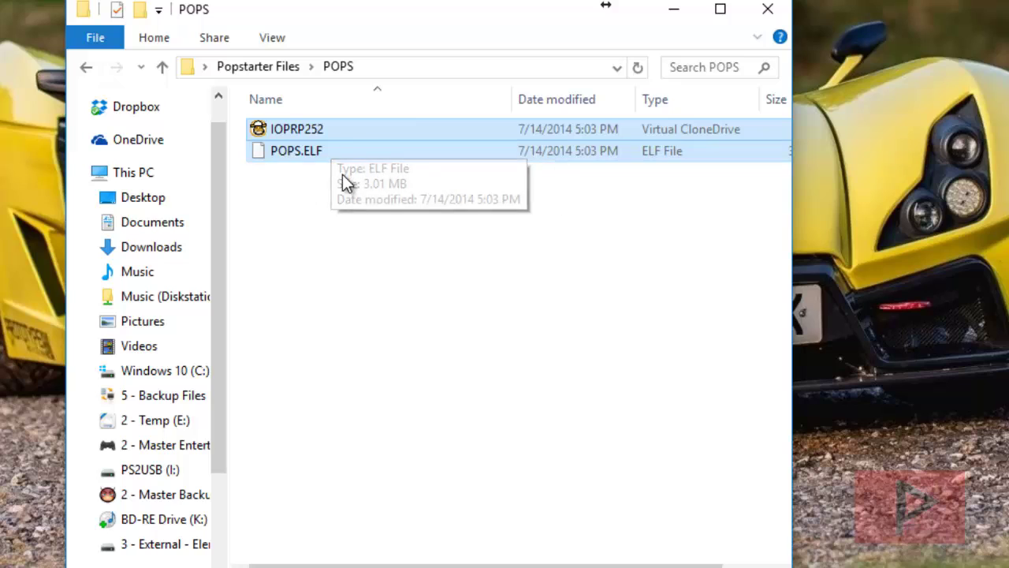
click(86, 66)
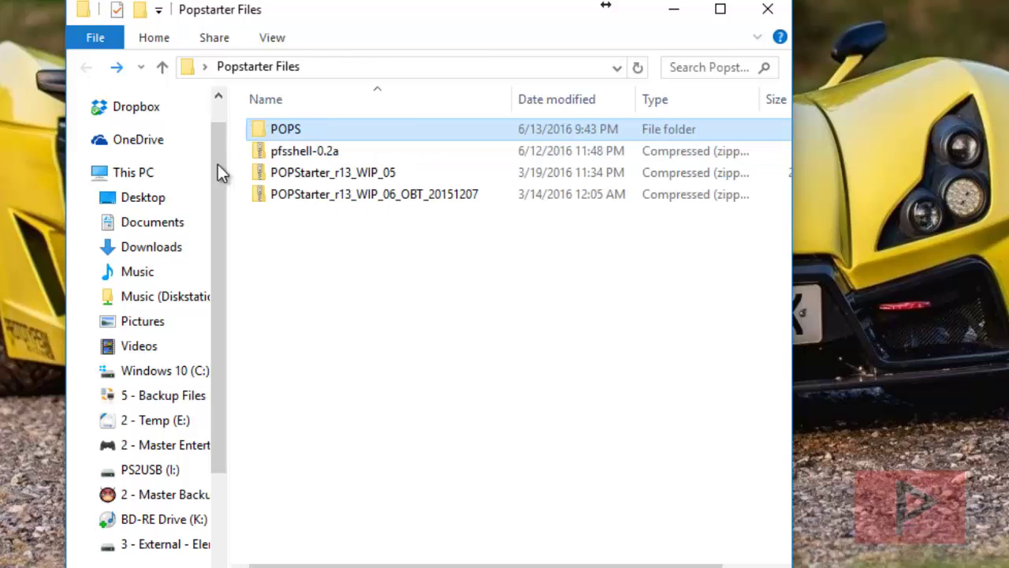
Extract the POPStarter_r13_WIP_05 and POPStarter_r13_WIP_06_OBT_20151207 archives into the Popstarter Files folder with 7-Zip.
click(319, 154)
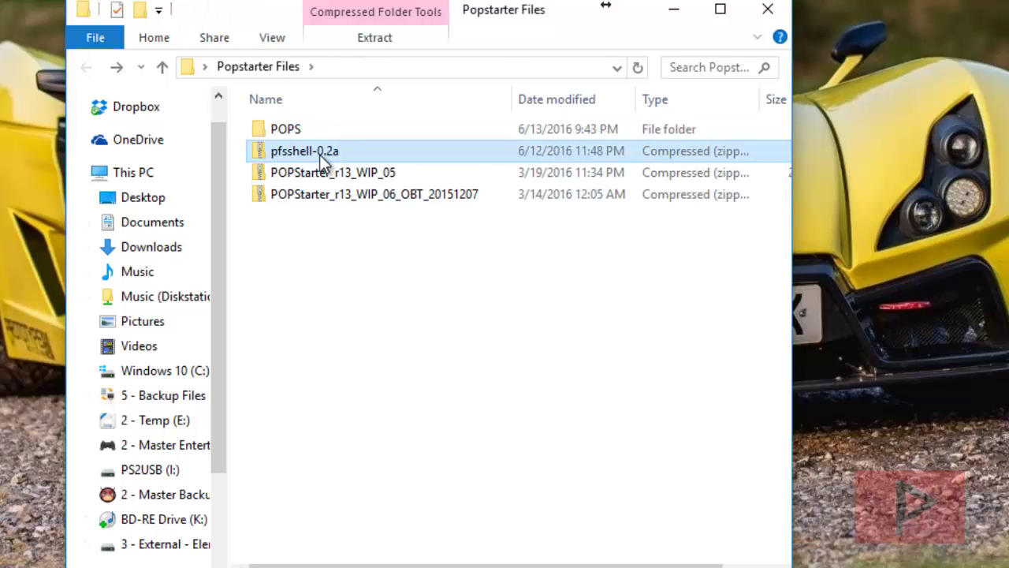
click(478, 384)
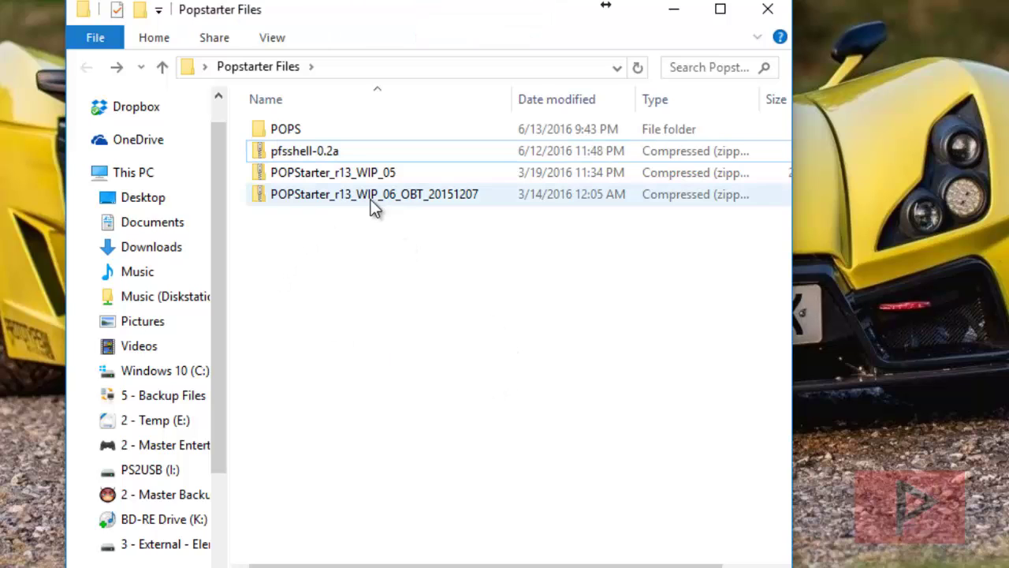
click(393, 174)
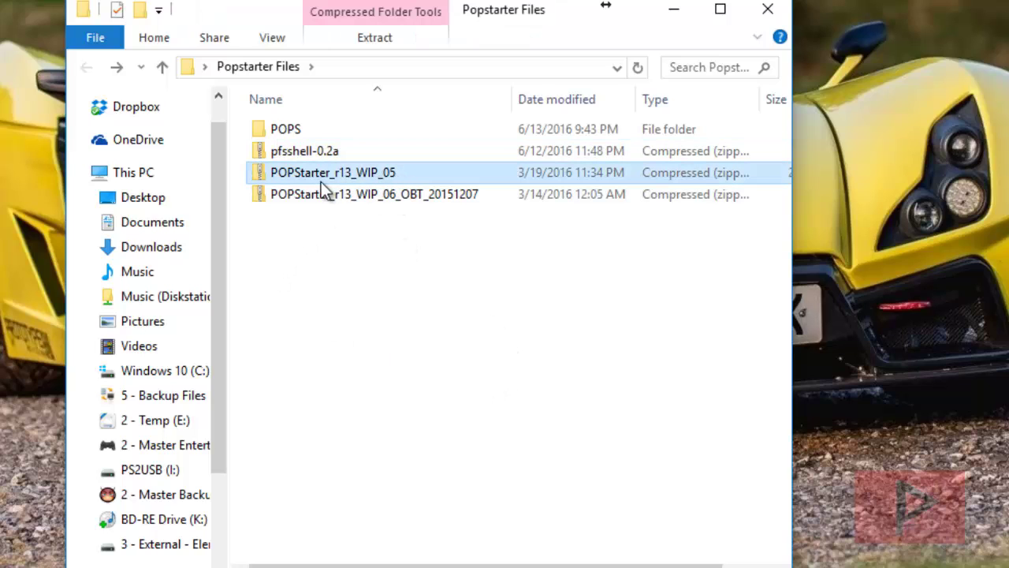
click(410, 195)
drag(466, 325, 348, 172)
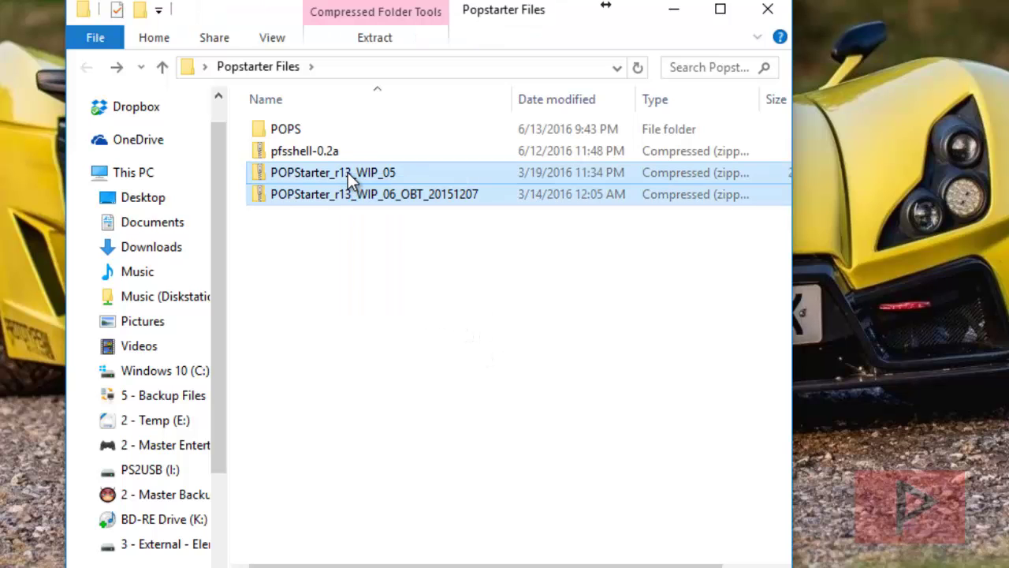
right_click(348, 172)
mouse_move(443, 309)
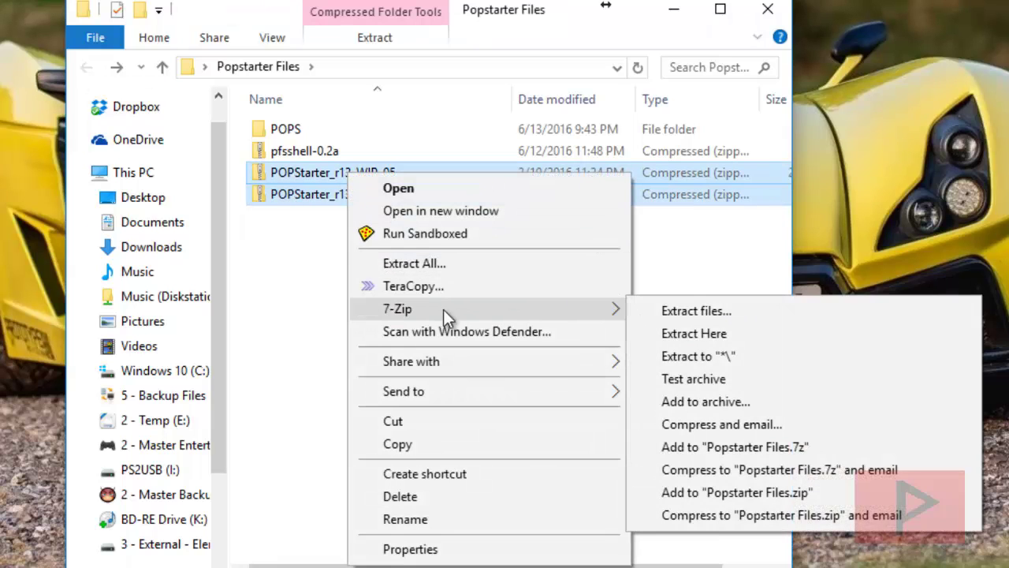
click(686, 334)
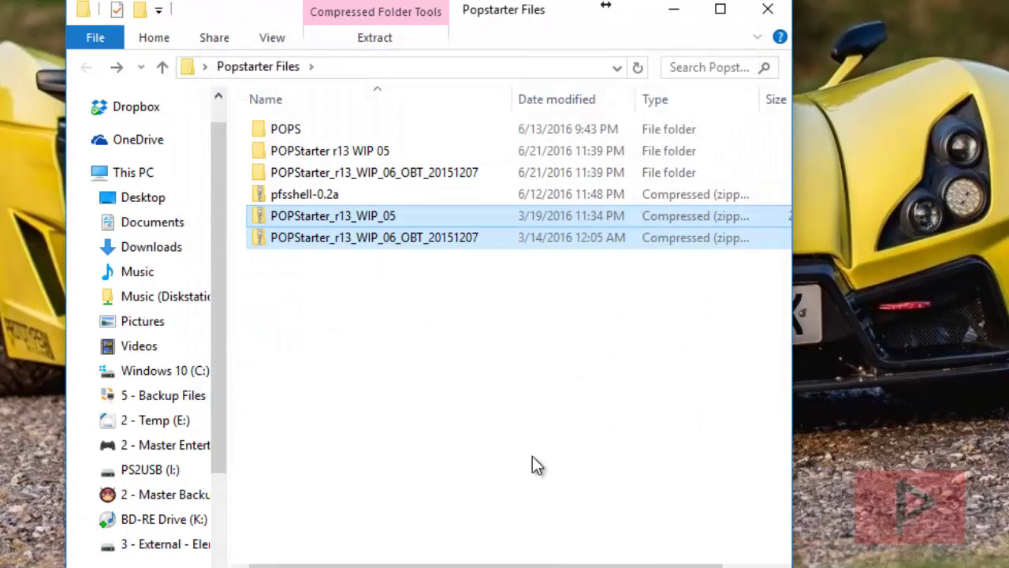
Put the folder window away, launch ImgBurn, and choose to create an image file from a disc.
click(673, 10)
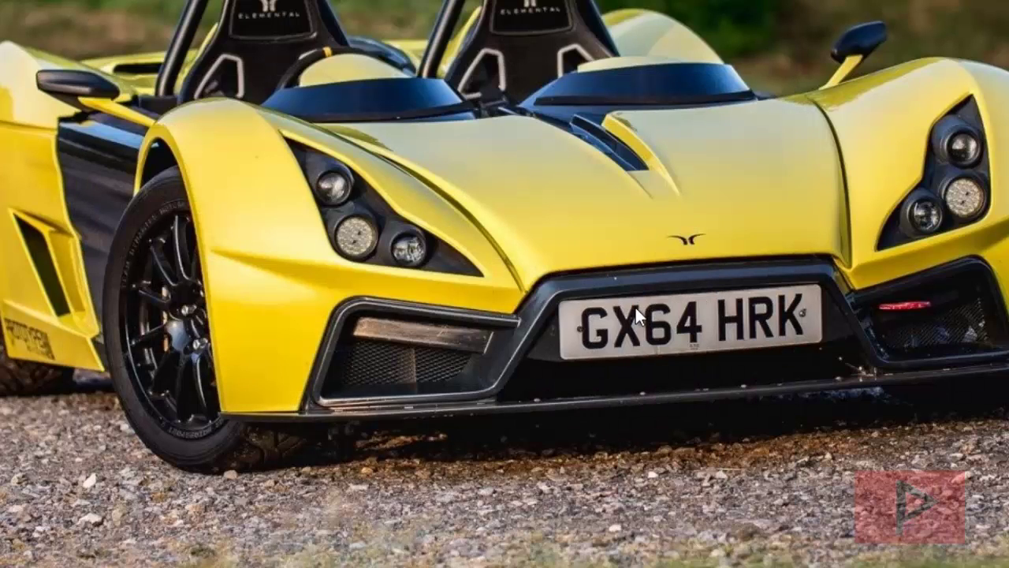
key(alt+space)
text(img)
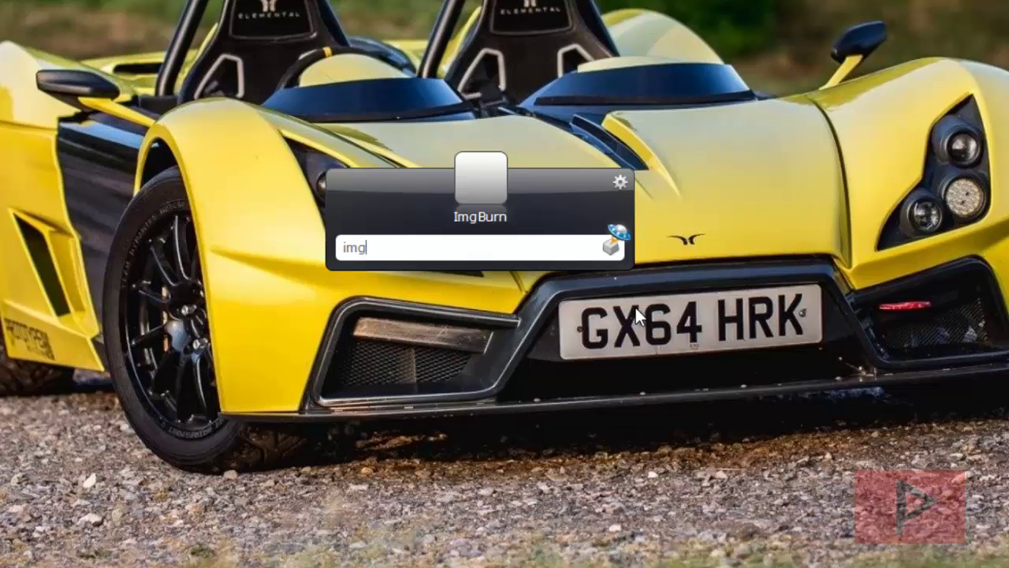
text(bu)
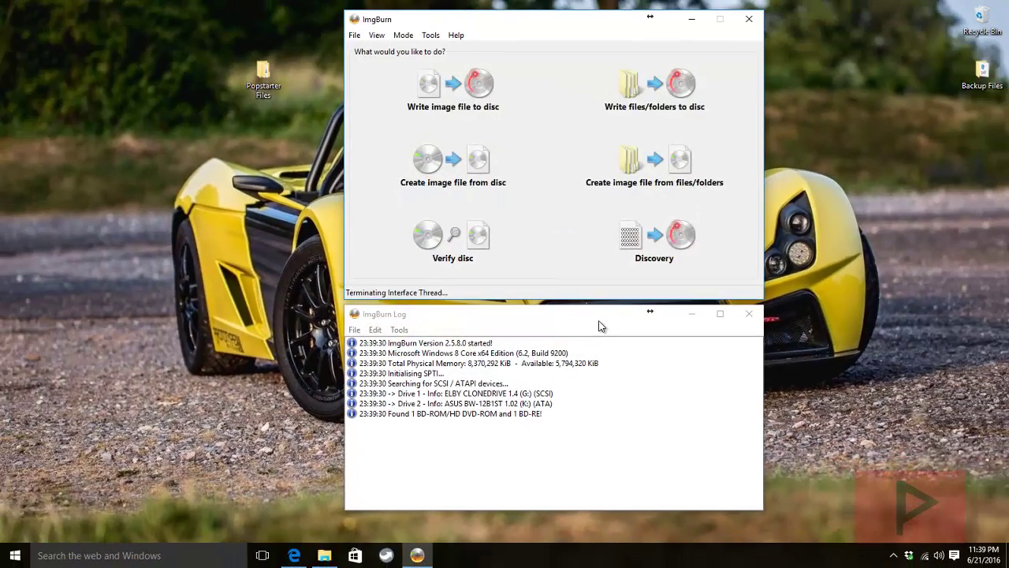
click(496, 184)
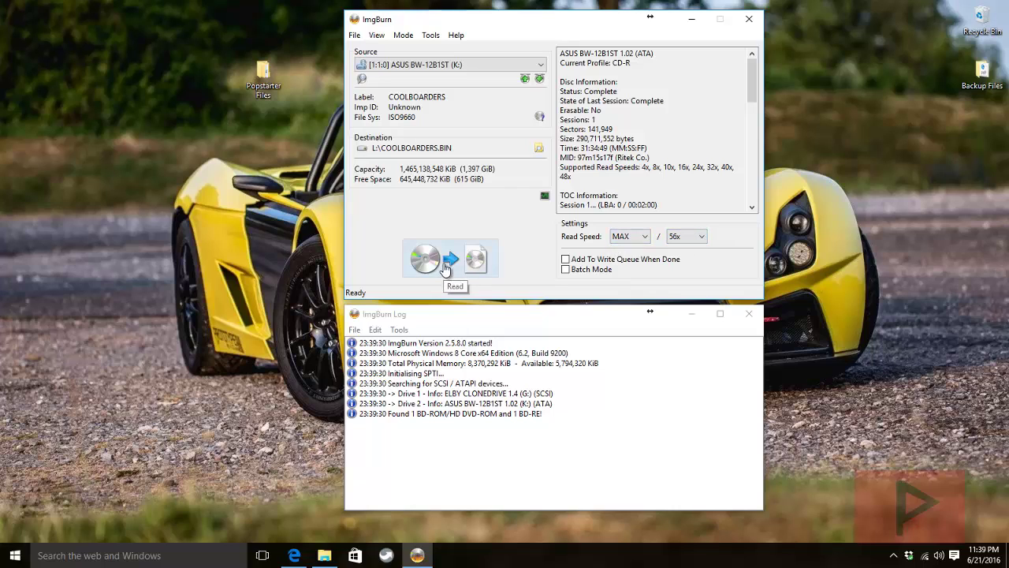
Set the destination of COOLBOARDERS.BIN to the Desktop and start reading the disc, with ImgBurn minimized.
click(540, 149)
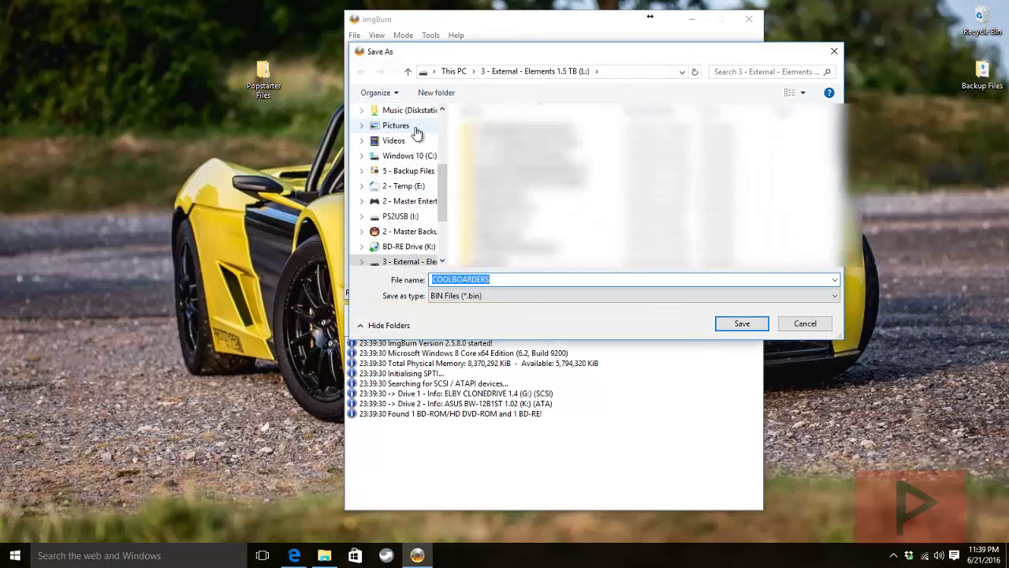
click(406, 126)
scroll(403, 197, up, 1)
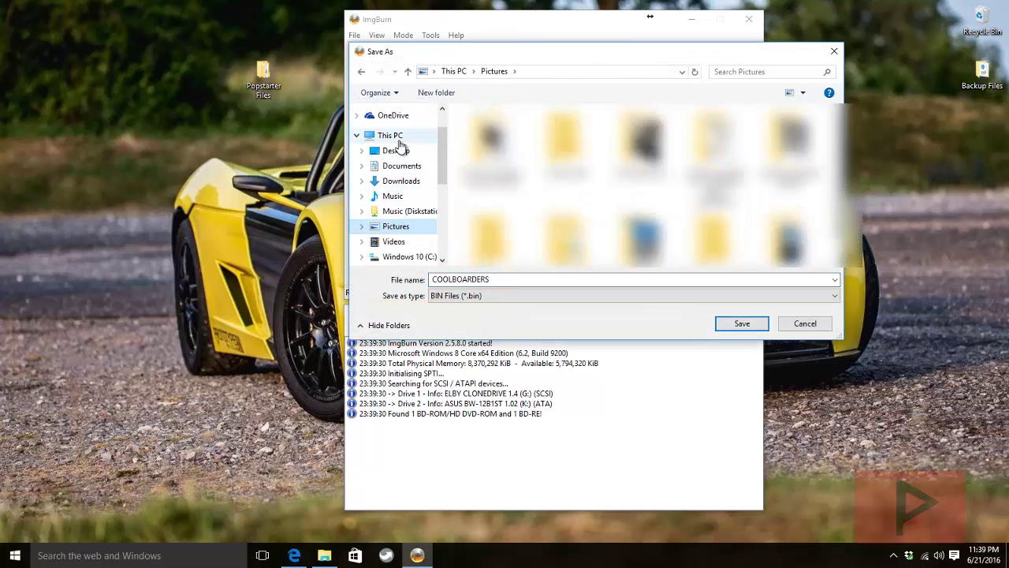
click(396, 150)
click(749, 328)
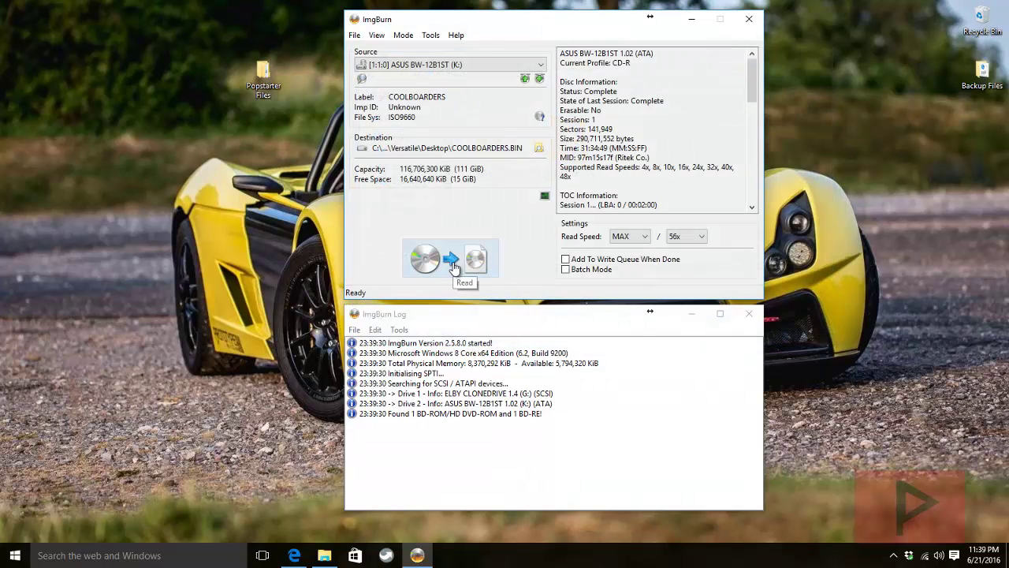
click(455, 267)
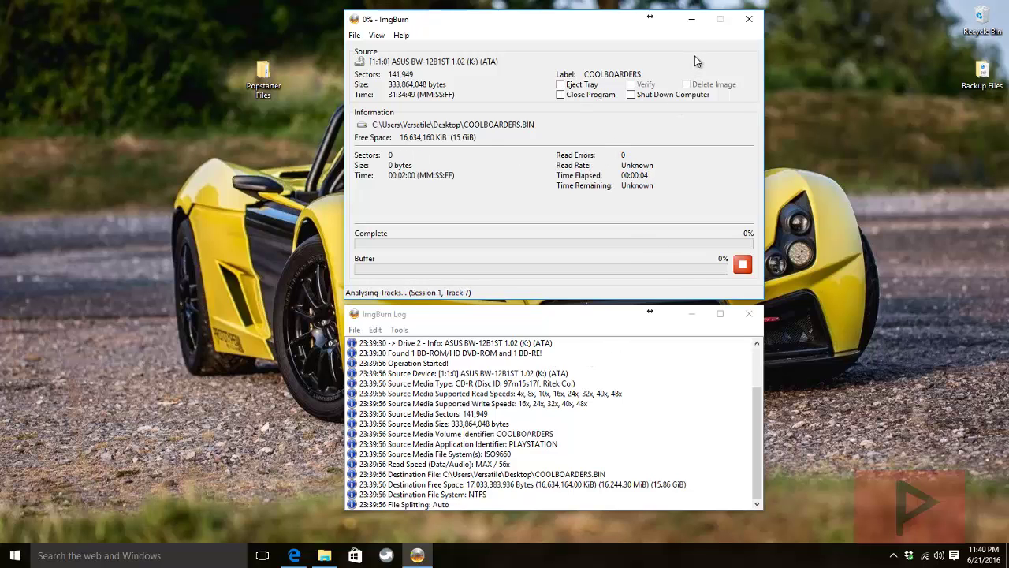
click(691, 21)
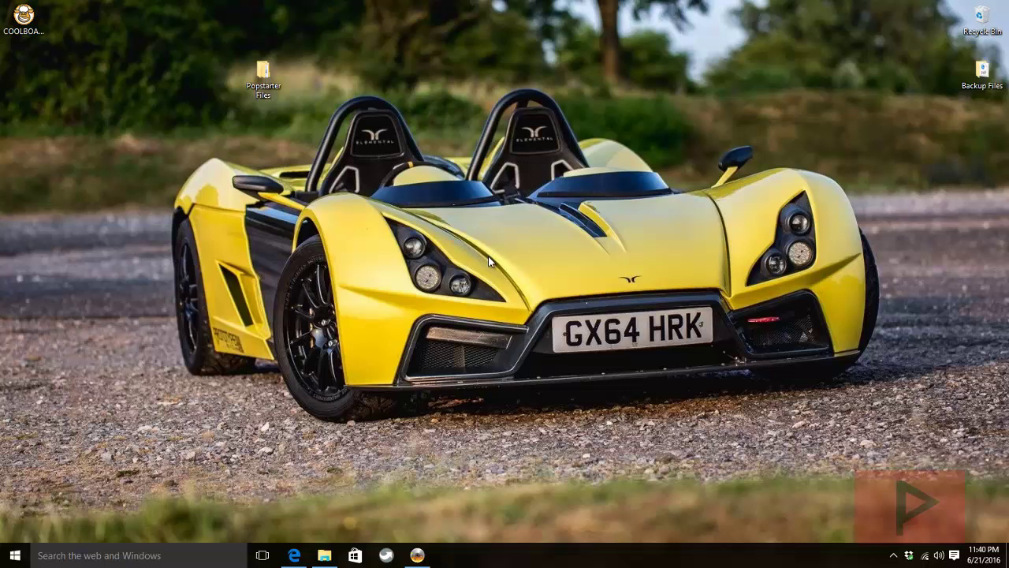
Check the PS2USB (I:) drive's format settings with FAT32 as the file system, close them without formatting, and open the drive.
key(super+e)
click(609, 434)
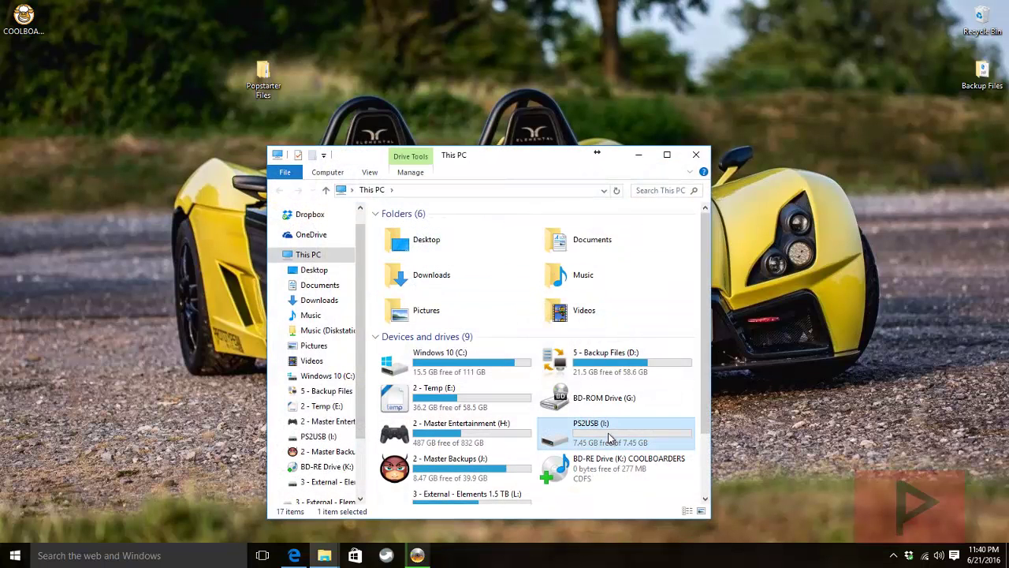
right_click(609, 433)
click(647, 327)
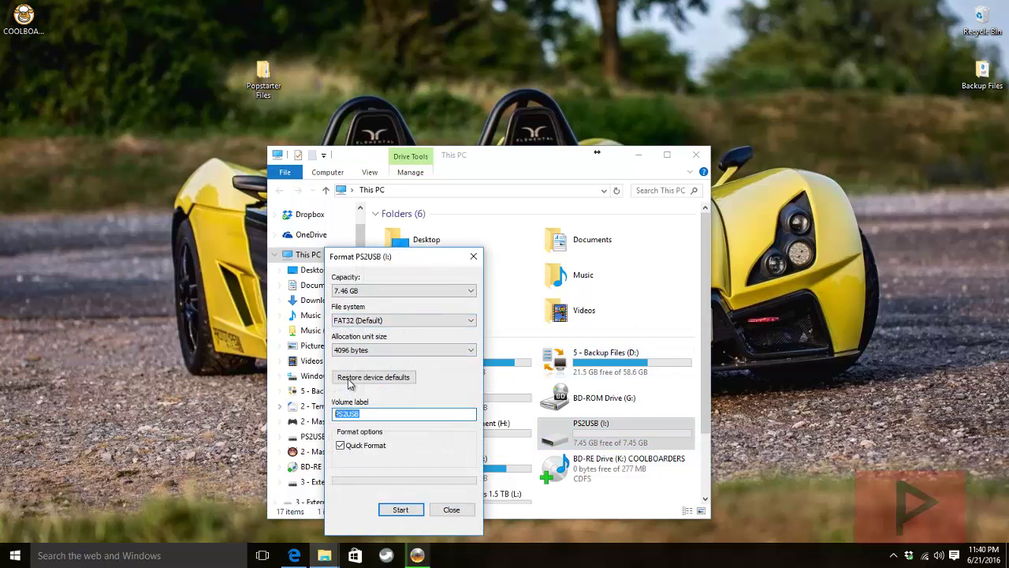
click(374, 322)
click(375, 333)
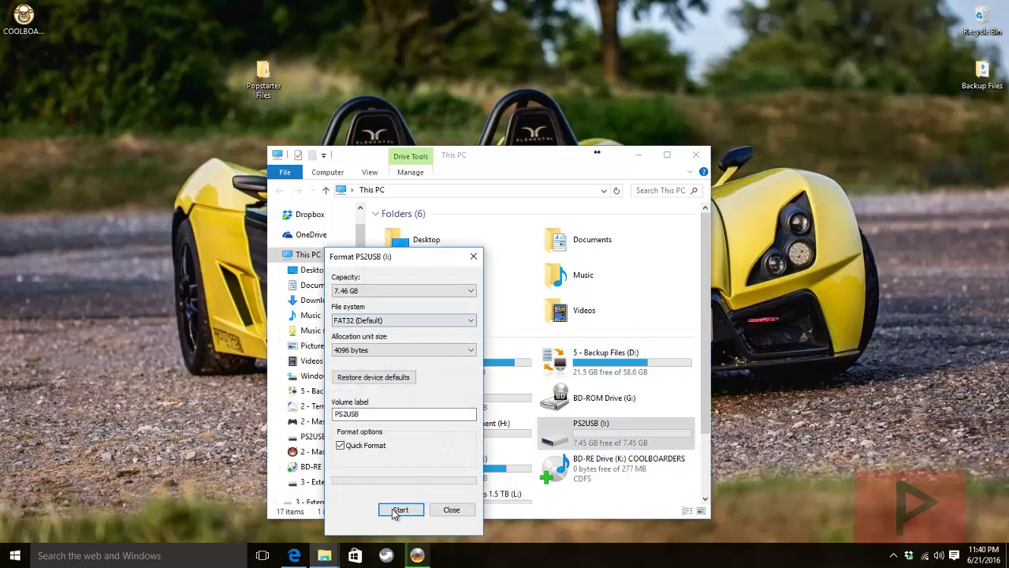
click(451, 510)
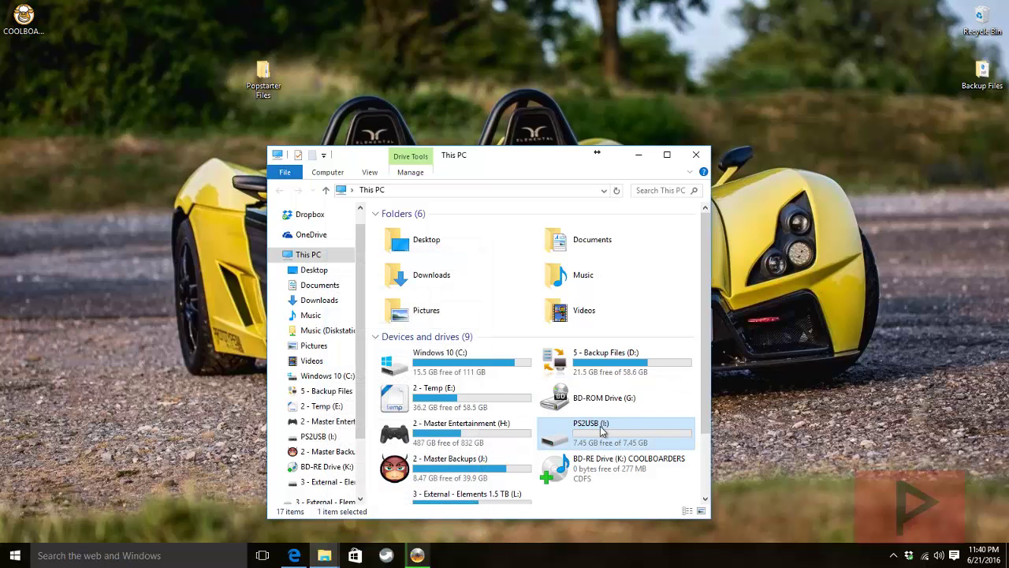
double_click(601, 430)
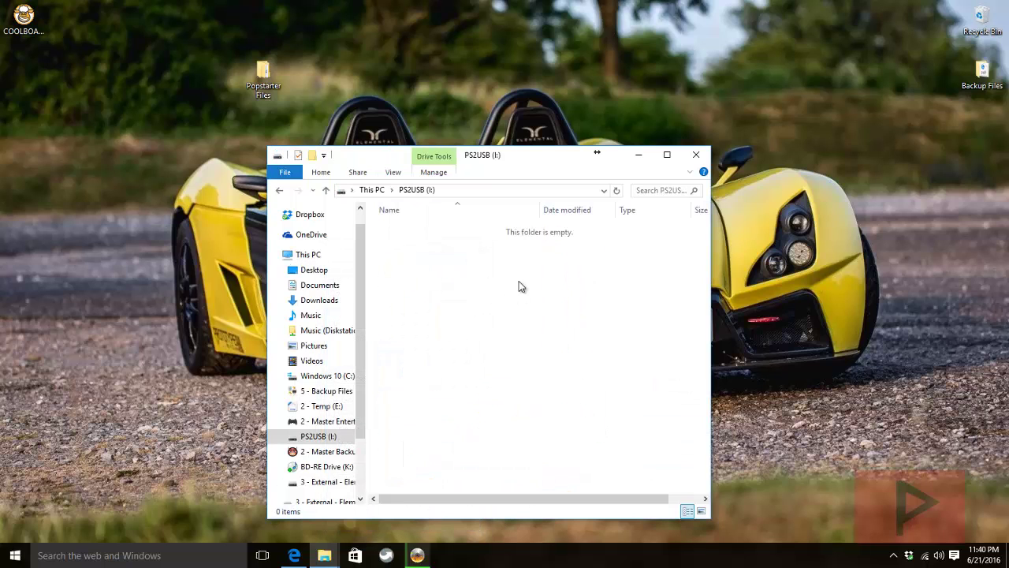
Copy the POPS folder from Popstarter Files to the PS2USB (I:) drive, accepting the copy without file properties.
click(696, 154)
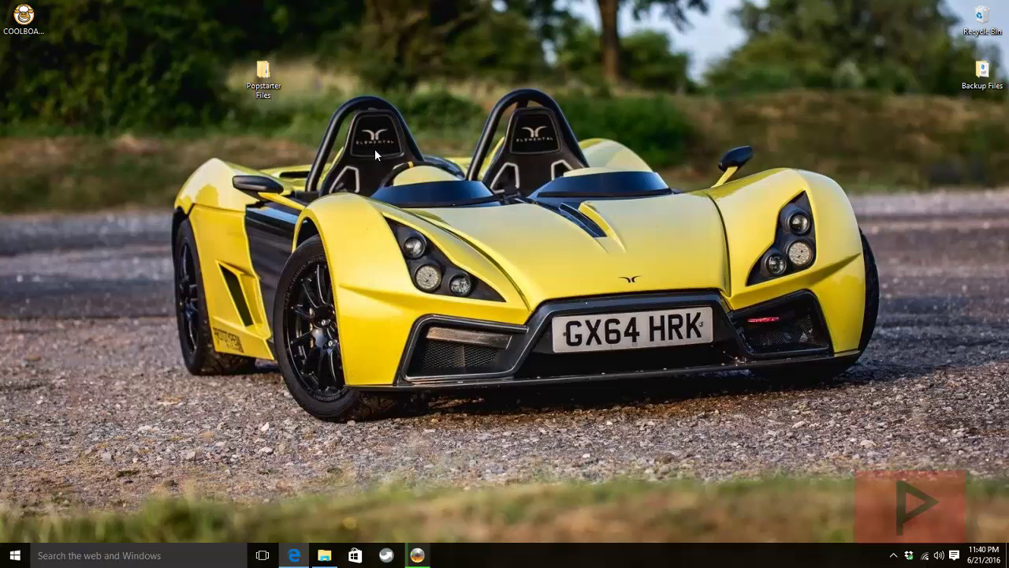
double_click(263, 75)
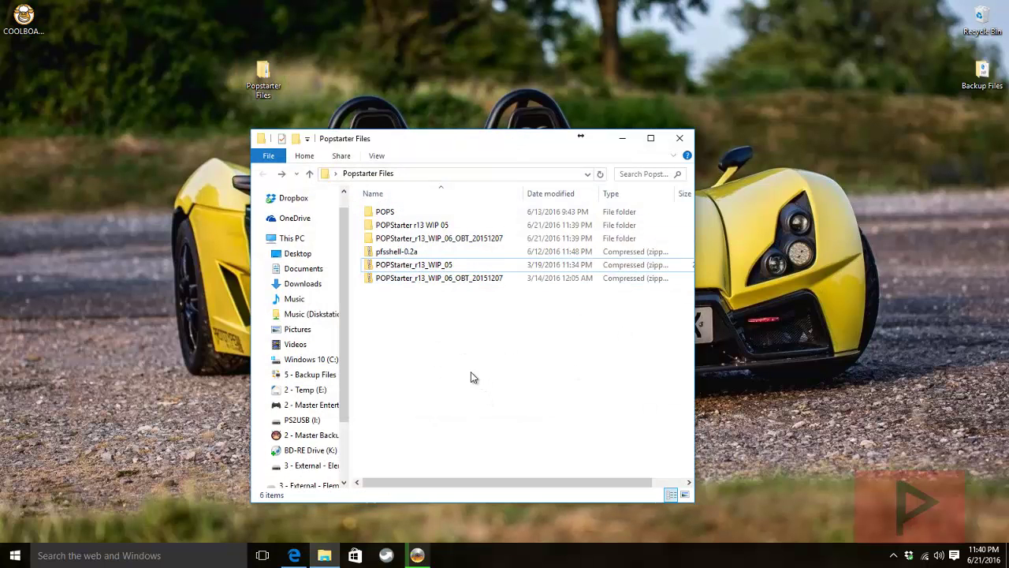
click(404, 210)
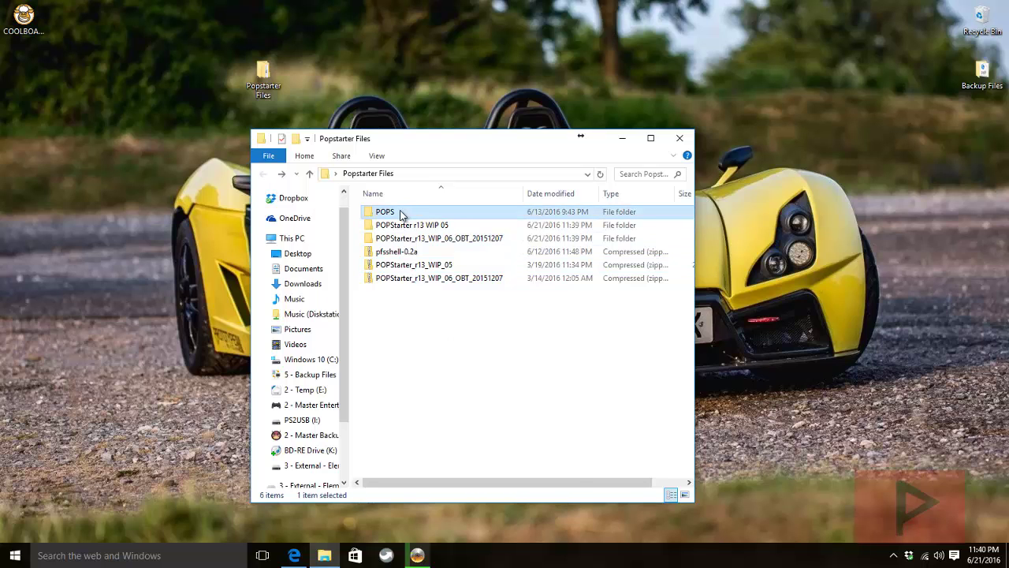
right_click(400, 213)
mouse_move(523, 396)
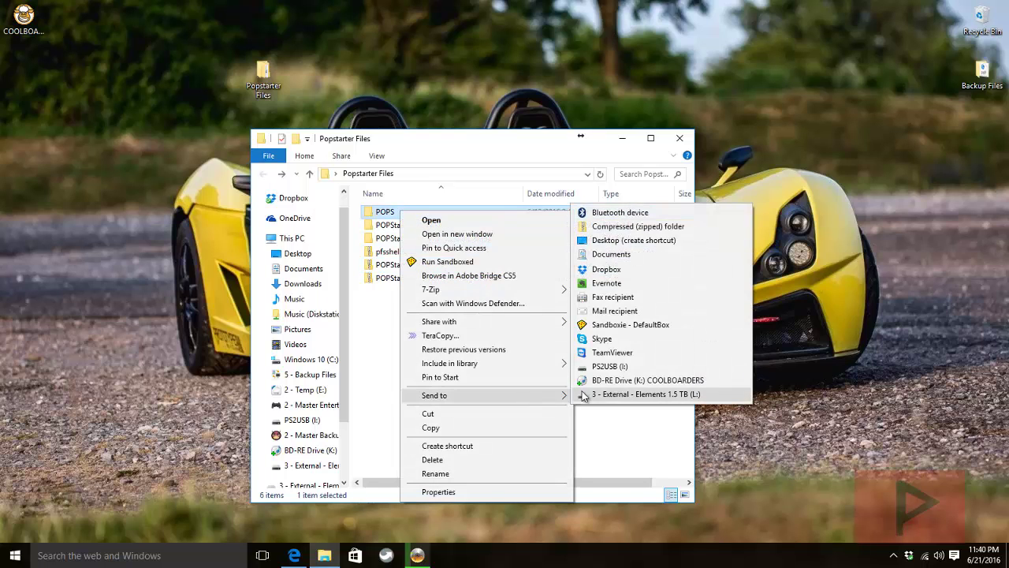
click(608, 366)
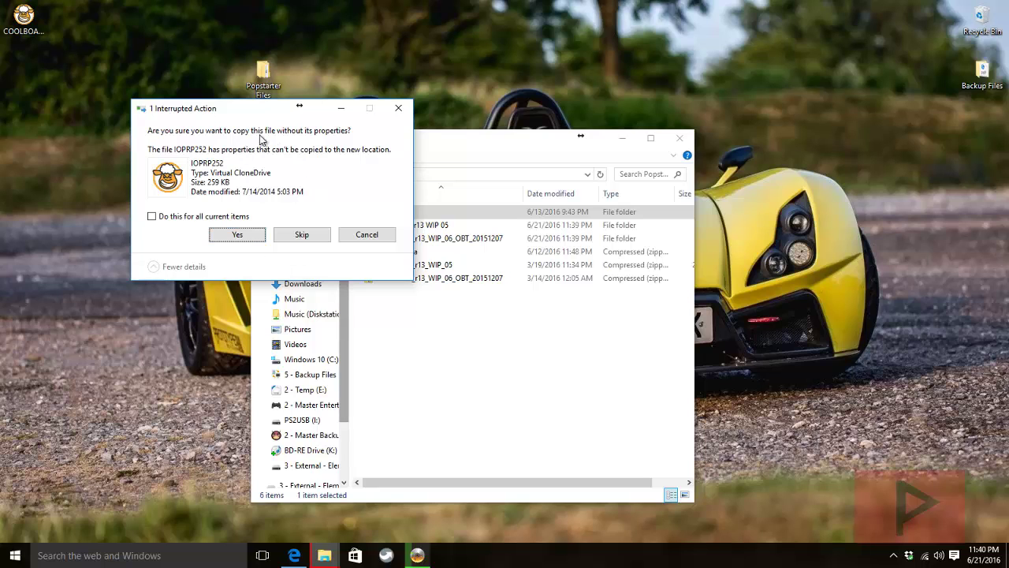
click(237, 235)
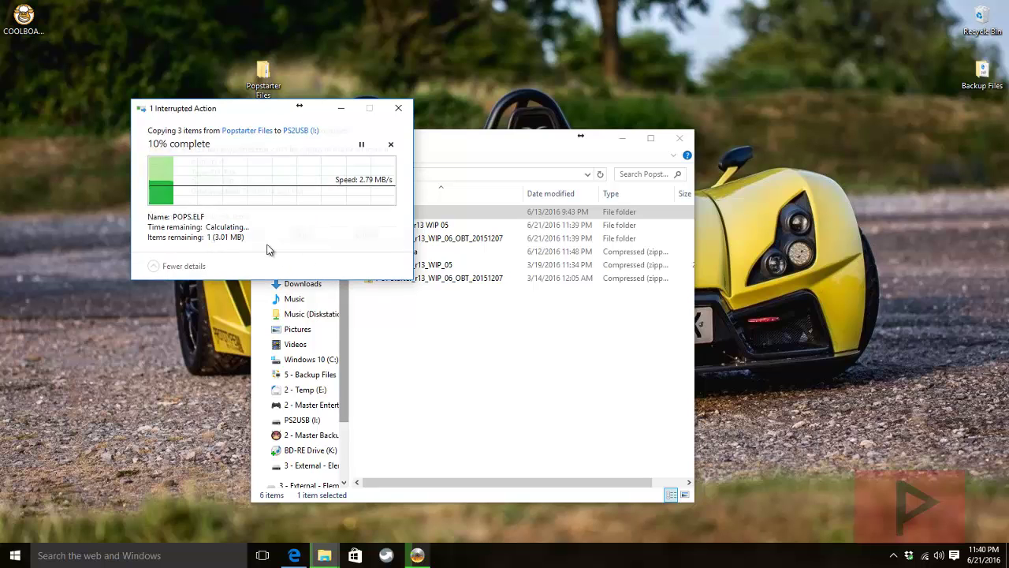
click(229, 361)
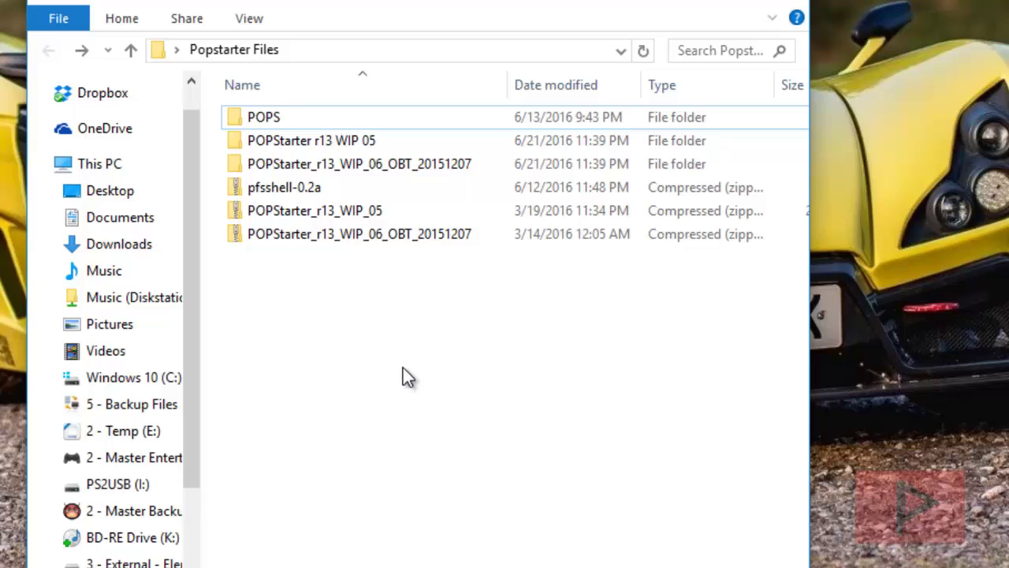
Copy POPSTARTER.ELF from the extracted POPStarter_r13_WIP_06_OBT_20151207 folder to the PS2USB (I:) drive.
click(386, 167)
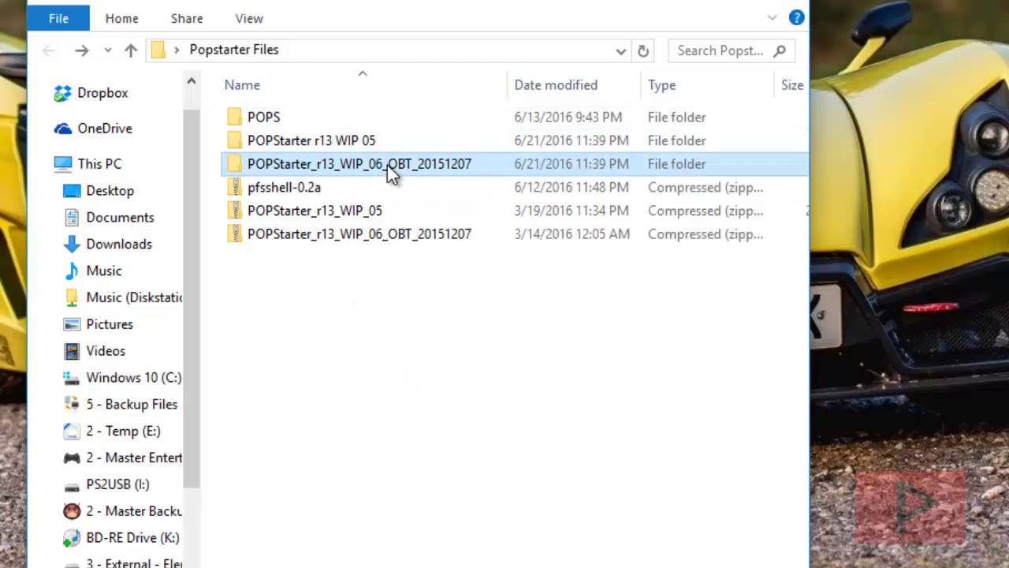
double_click(387, 165)
click(341, 146)
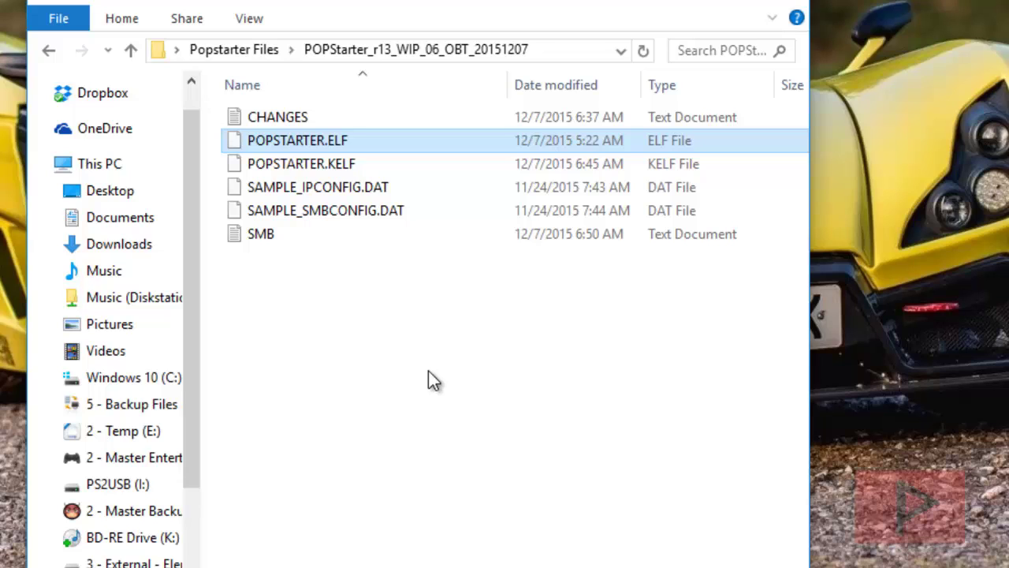
right_click(340, 148)
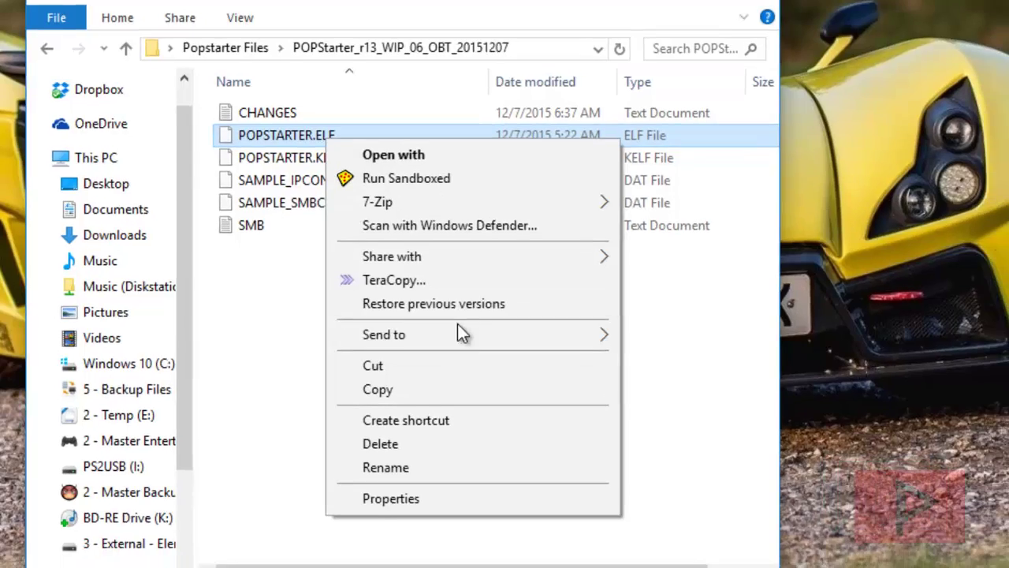
mouse_move(481, 346)
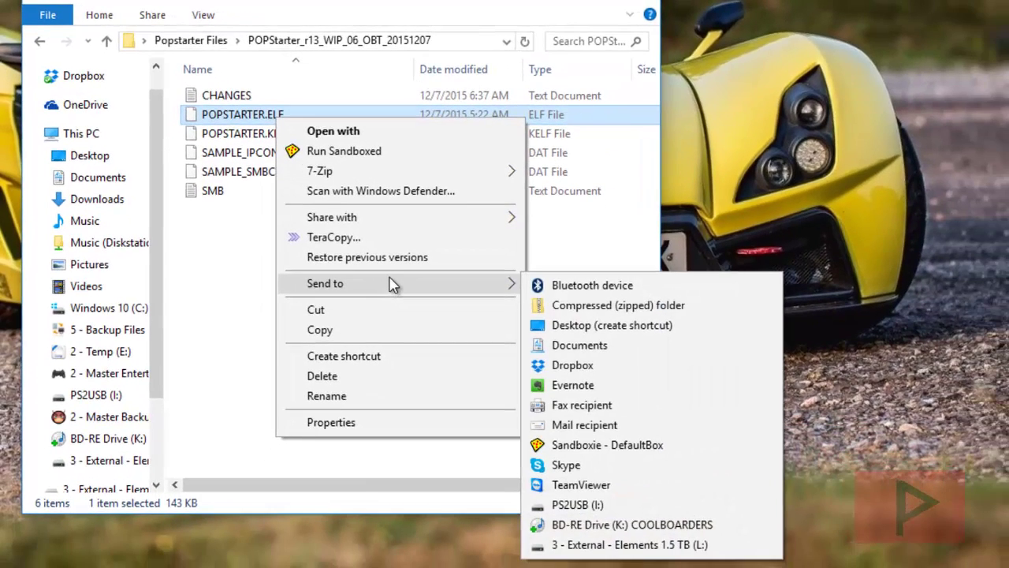
click(574, 503)
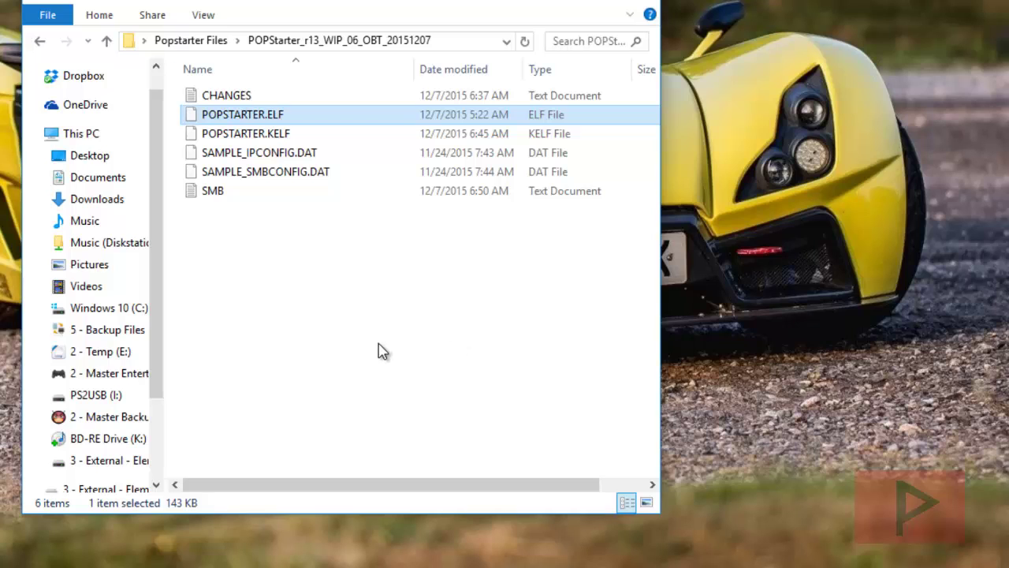
Copy BOOT.ELF from the uLE_kHn_20150602 folder in POPStarter r13 WIP 05's Misc Stuff to the PS2USB (I:) drive.
click(40, 42)
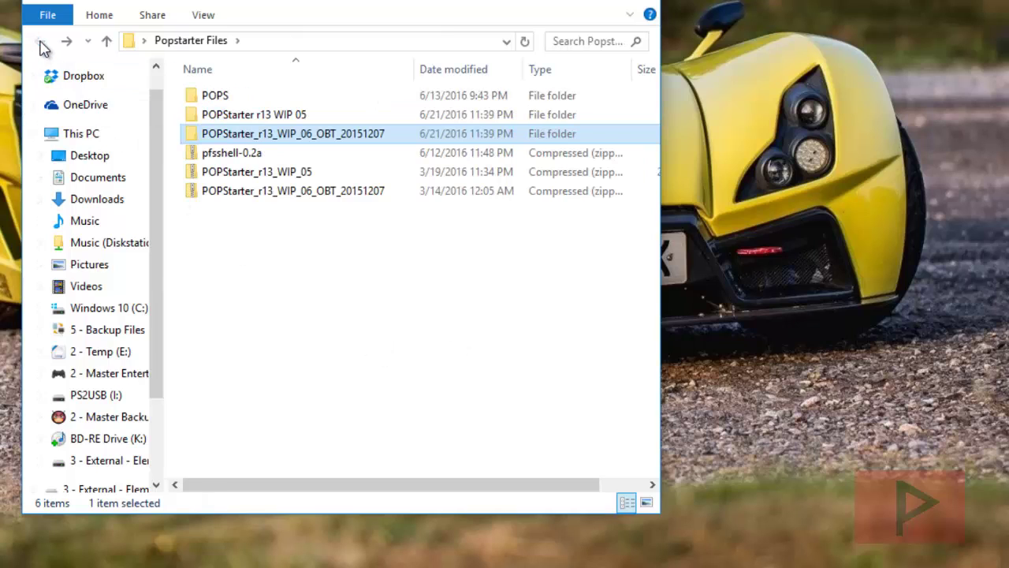
double_click(266, 118)
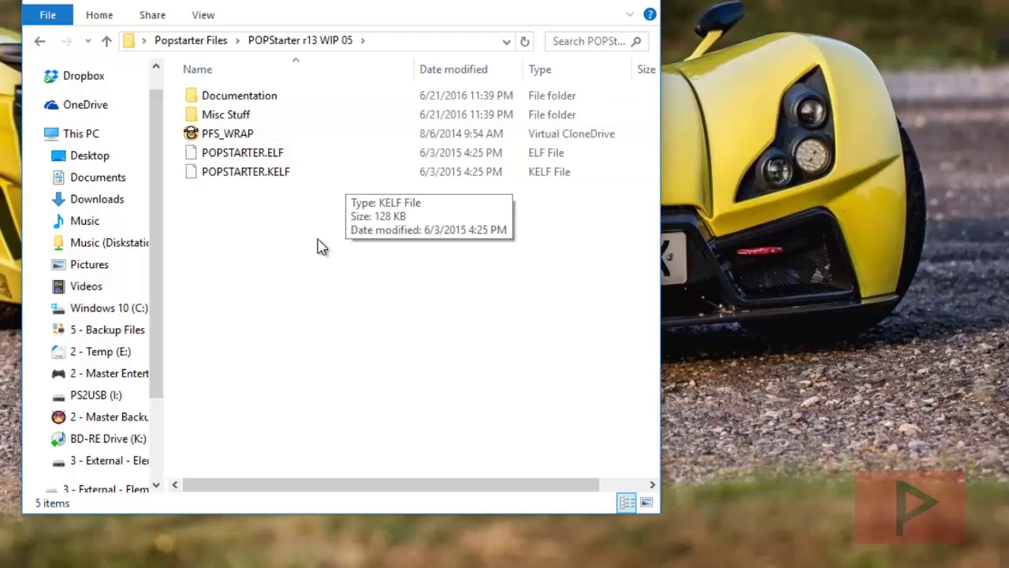
double_click(252, 118)
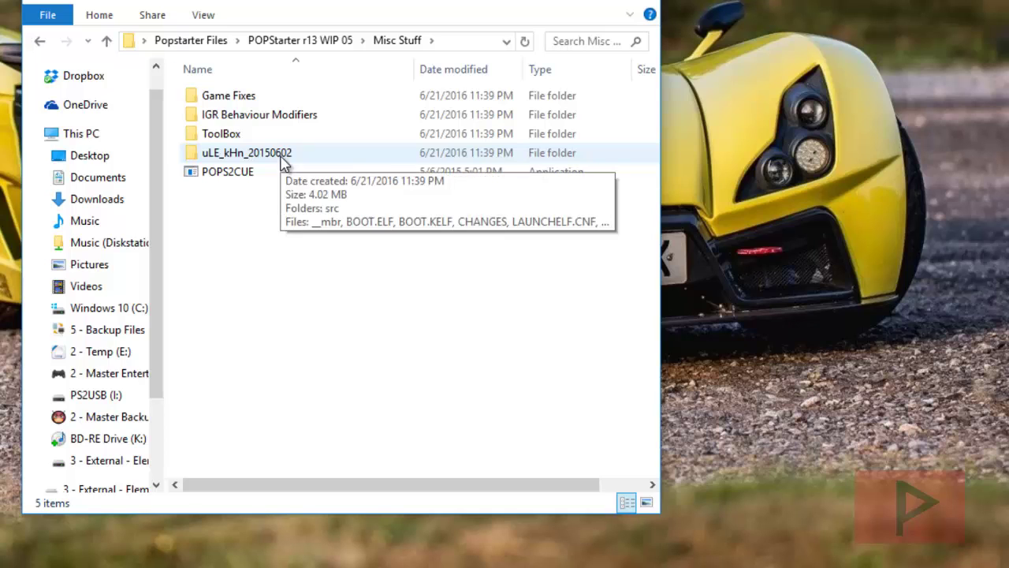
double_click(284, 153)
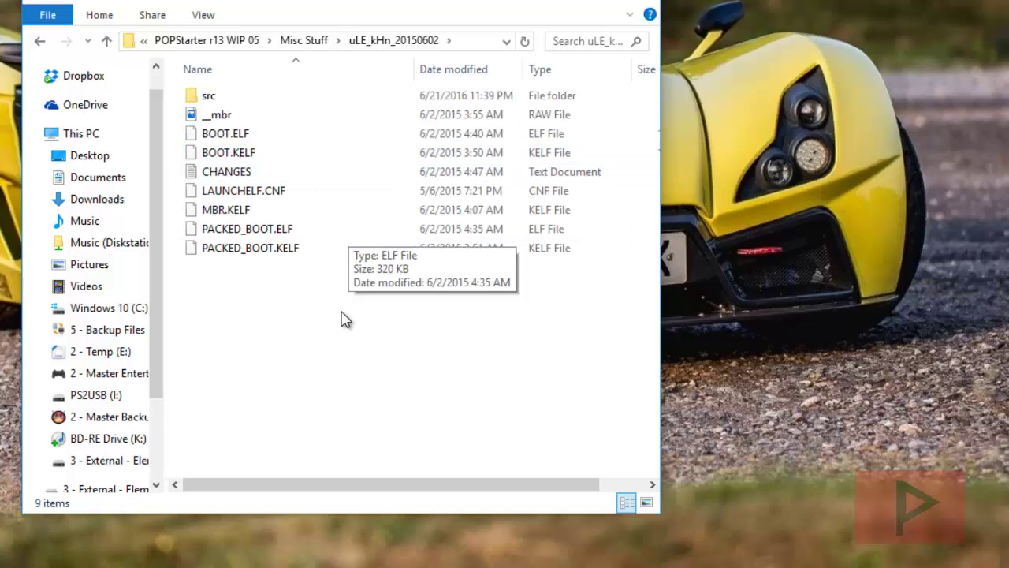
click(234, 138)
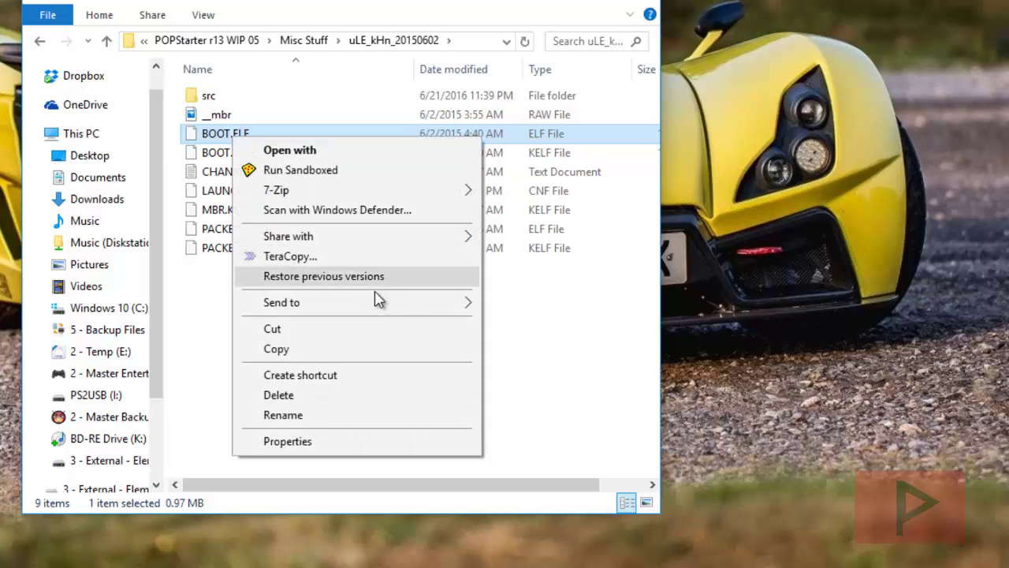
mouse_move(365, 308)
click(571, 522)
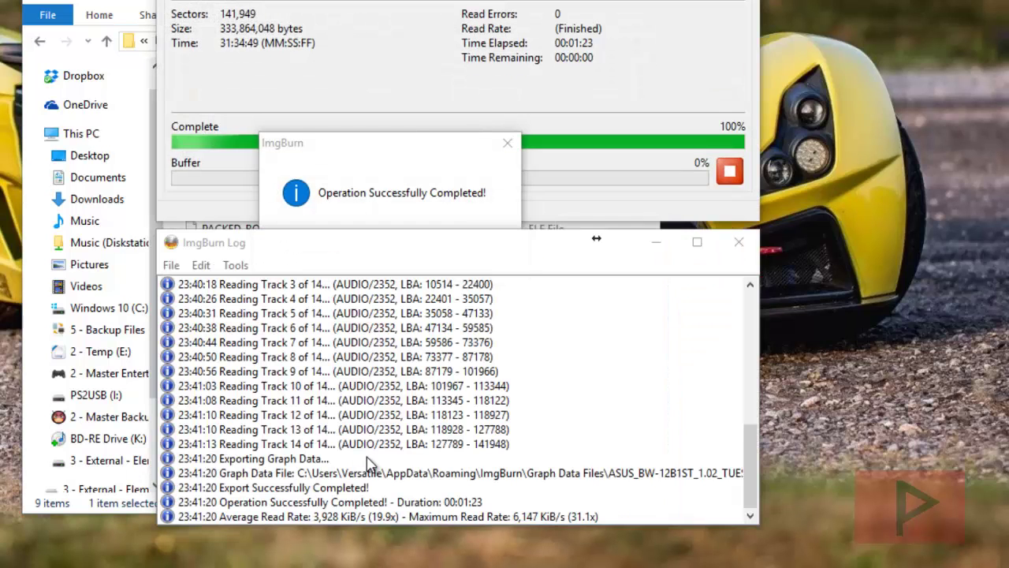
Dismiss the ImgBurn completion message and close ImgBurn.
click(471, 254)
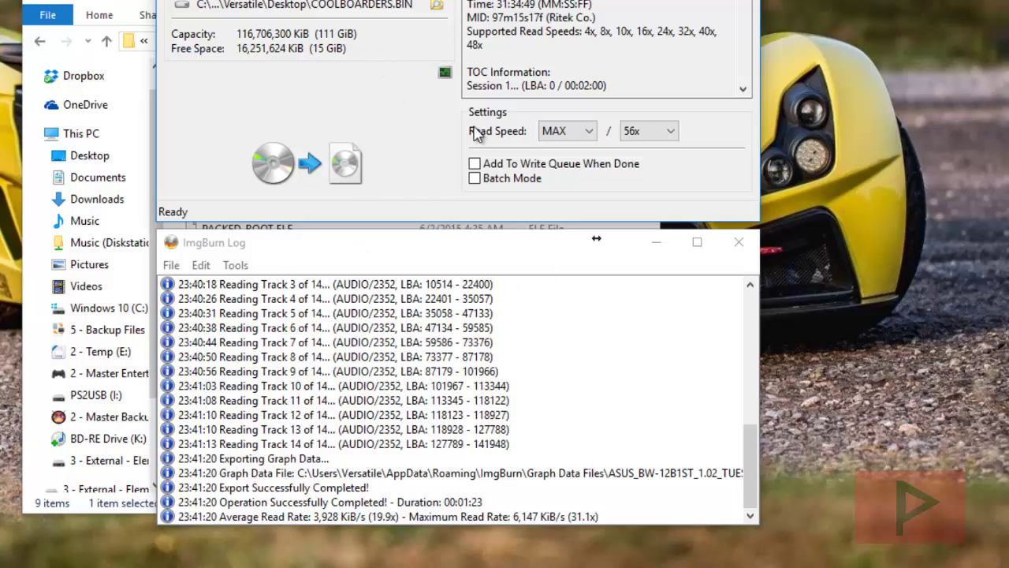
key(alt+F4)
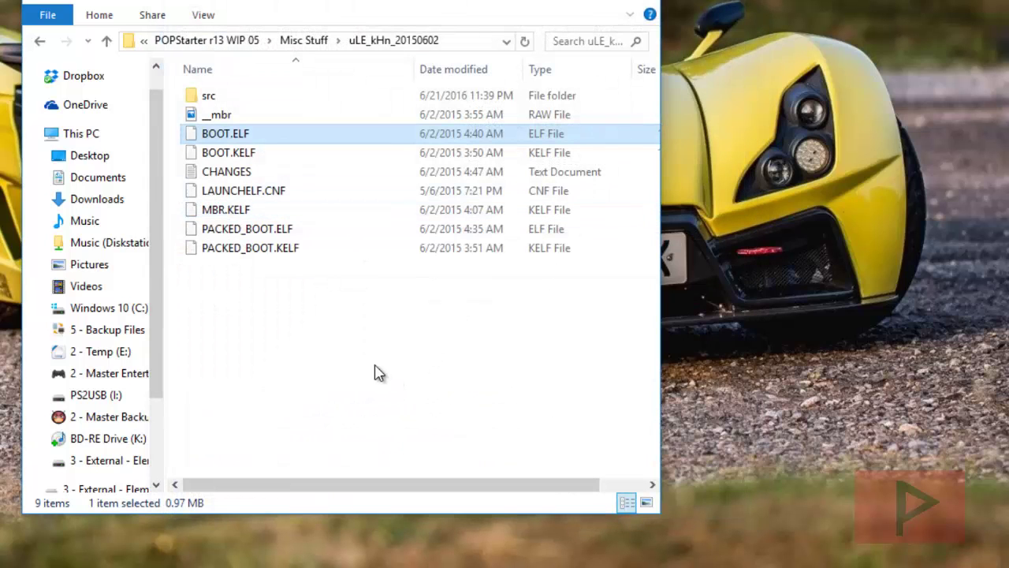
Check the copied files on the PS2USB (I:) drive and minimize the folder window.
click(245, 139)
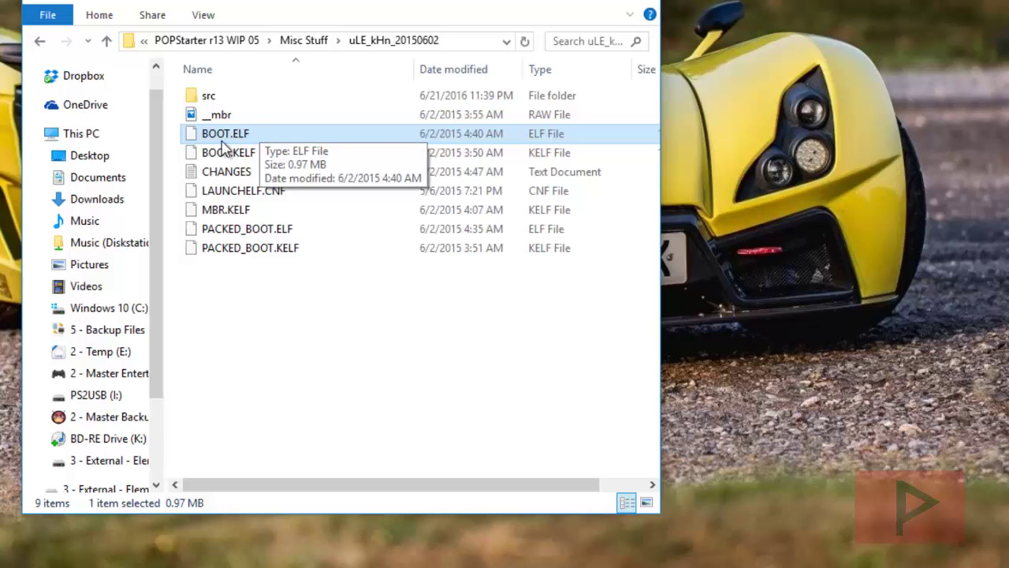
click(118, 396)
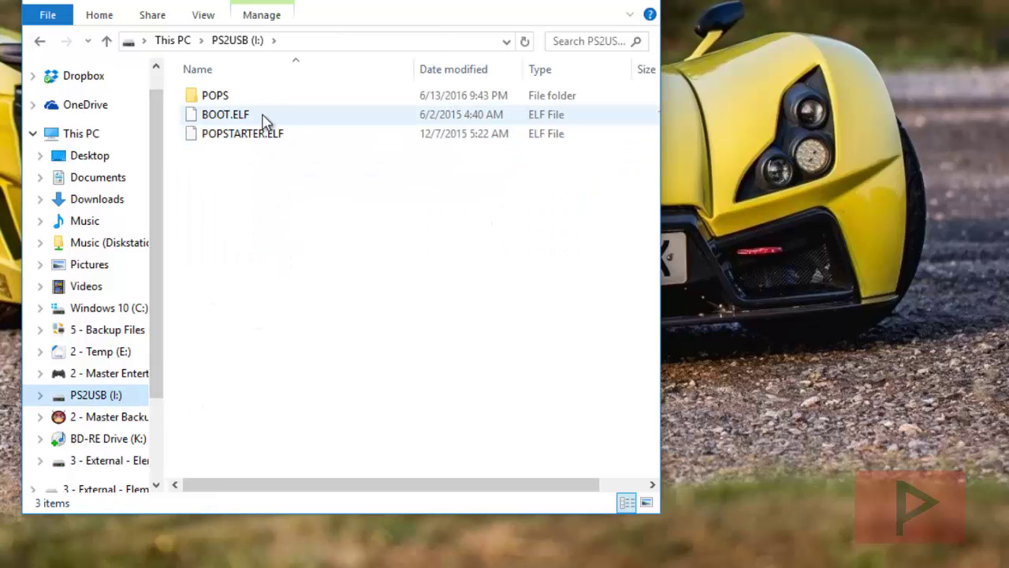
mouse_move(264, 122)
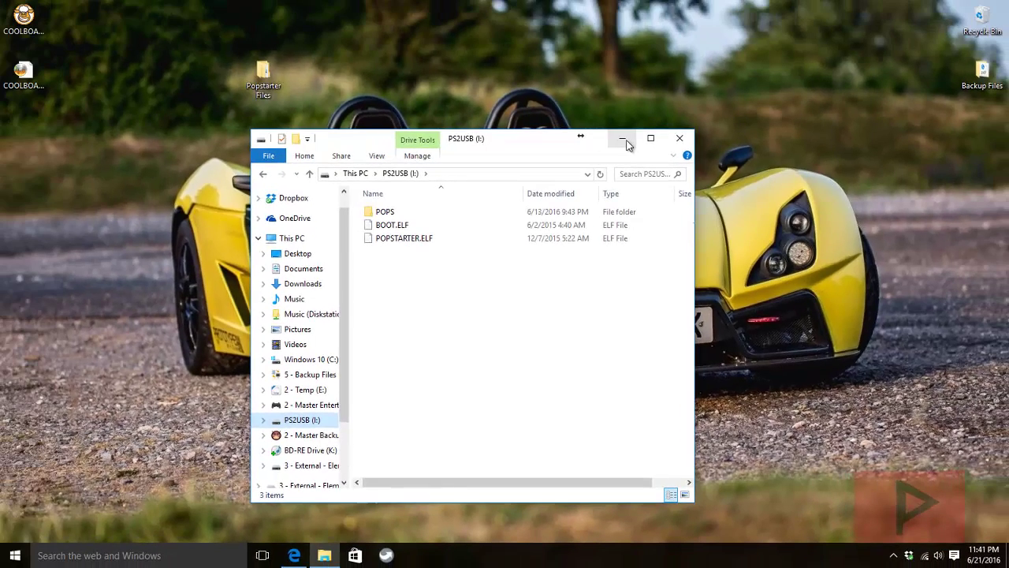
click(623, 140)
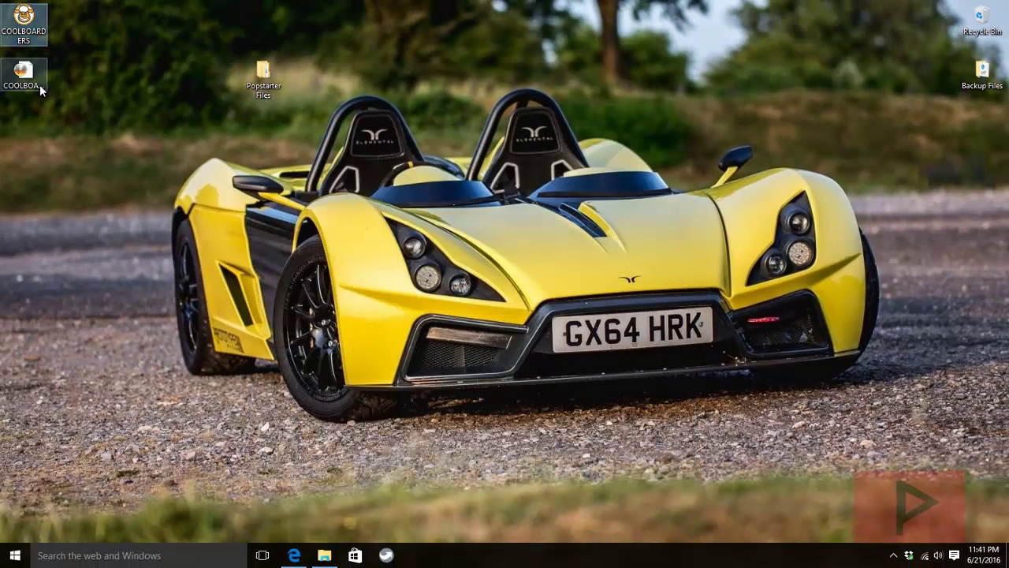
Move both COOLBOARDERS image files from the Desktop into the ToolBox folder in POPStarter r13 WIP 05's Misc Stuff.
click(36, 63)
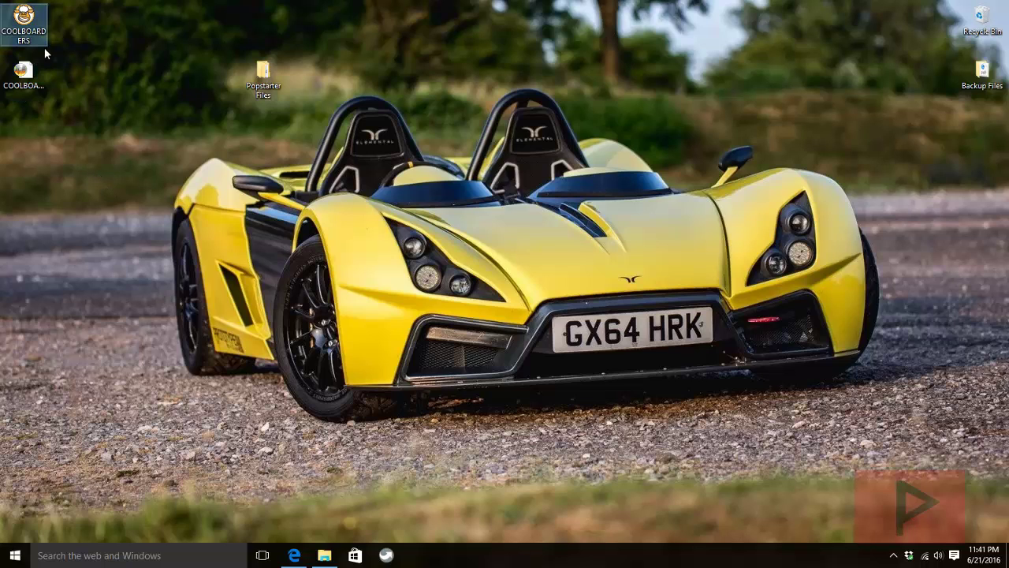
drag(110, 187, 3, 4)
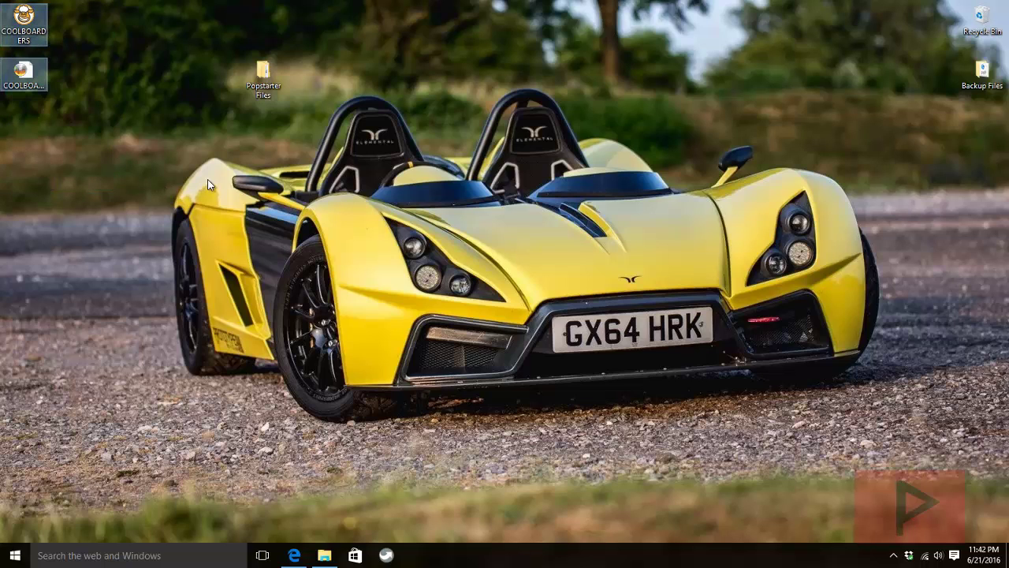
right_click(27, 67)
click(78, 171)
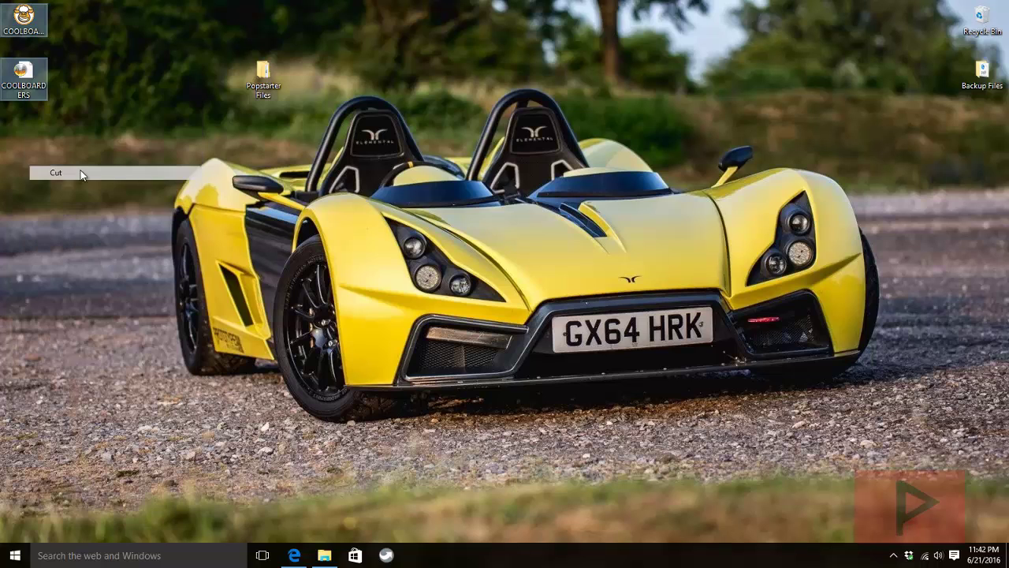
double_click(263, 79)
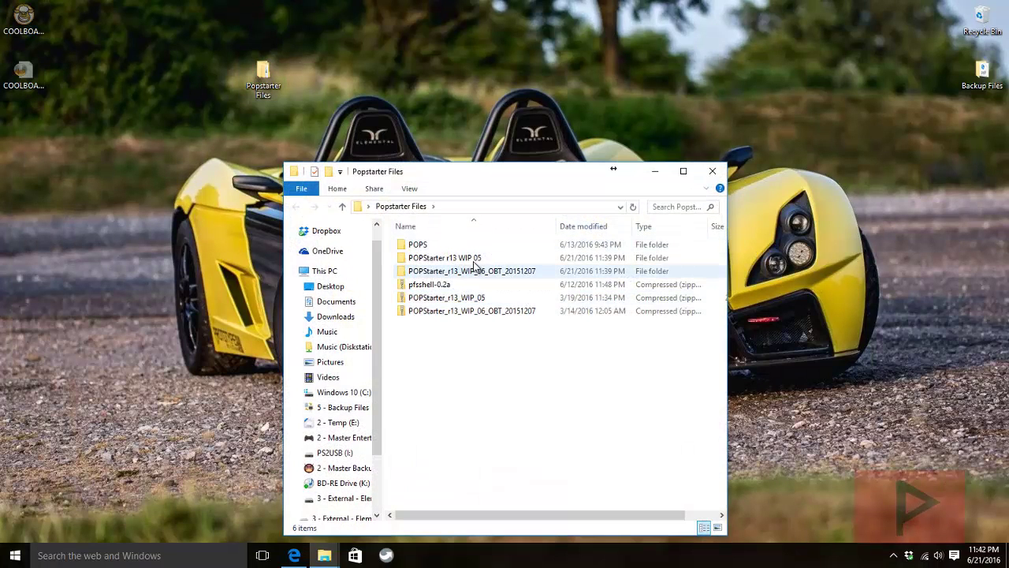
double_click(476, 260)
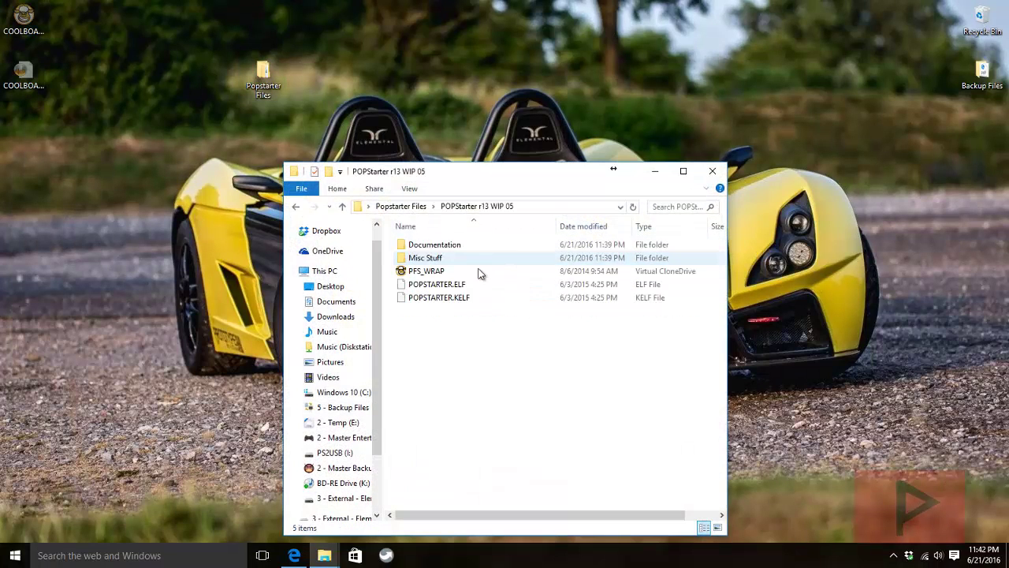
double_click(440, 260)
double_click(439, 271)
right_click(485, 353)
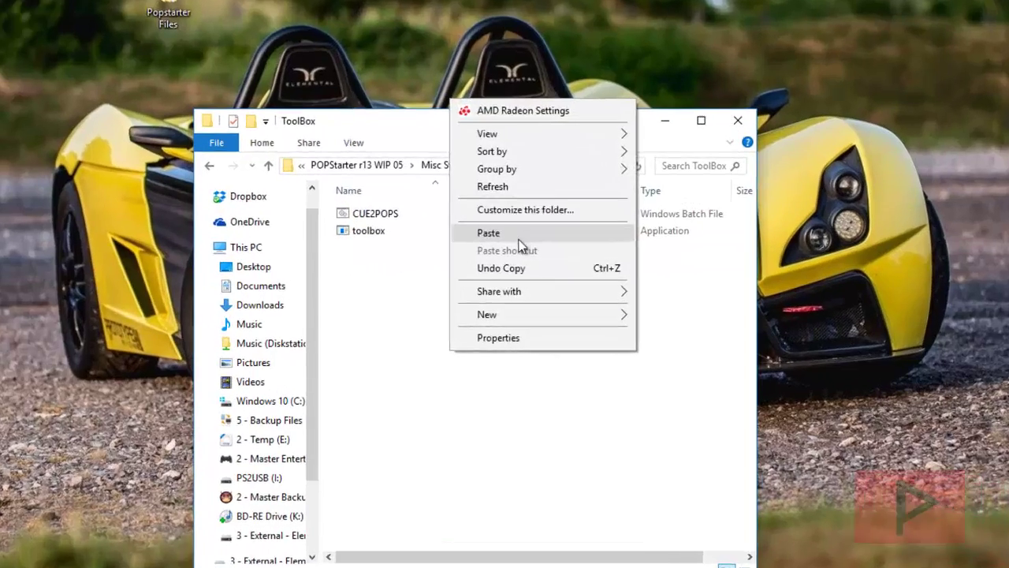
click(516, 260)
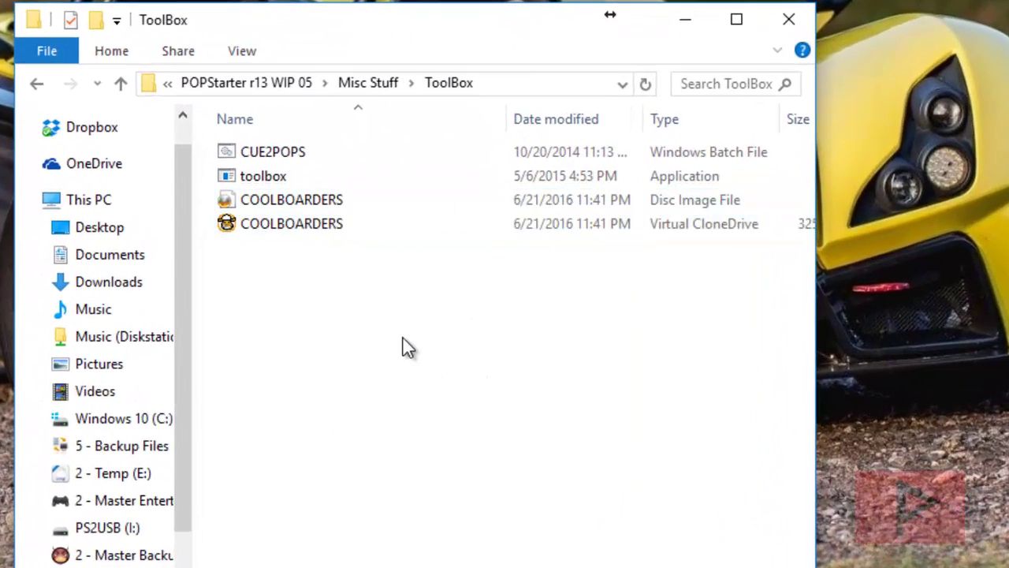
Identify the COOLBOARDERS Disc Image File by type and size and drop it onto the CUE2POPS batch file for conversion.
click(306, 199)
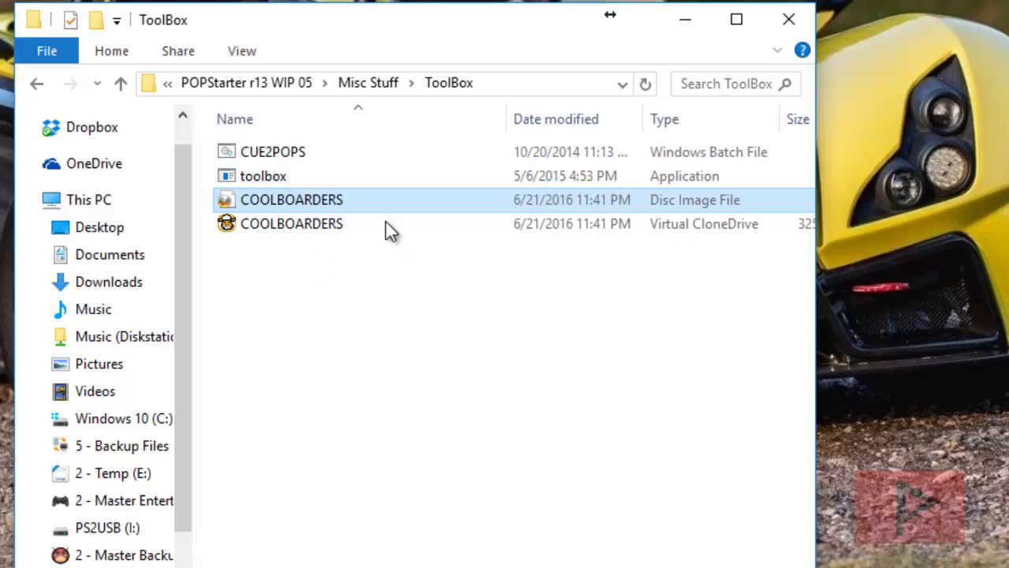
scroll(680, 271, right, 2)
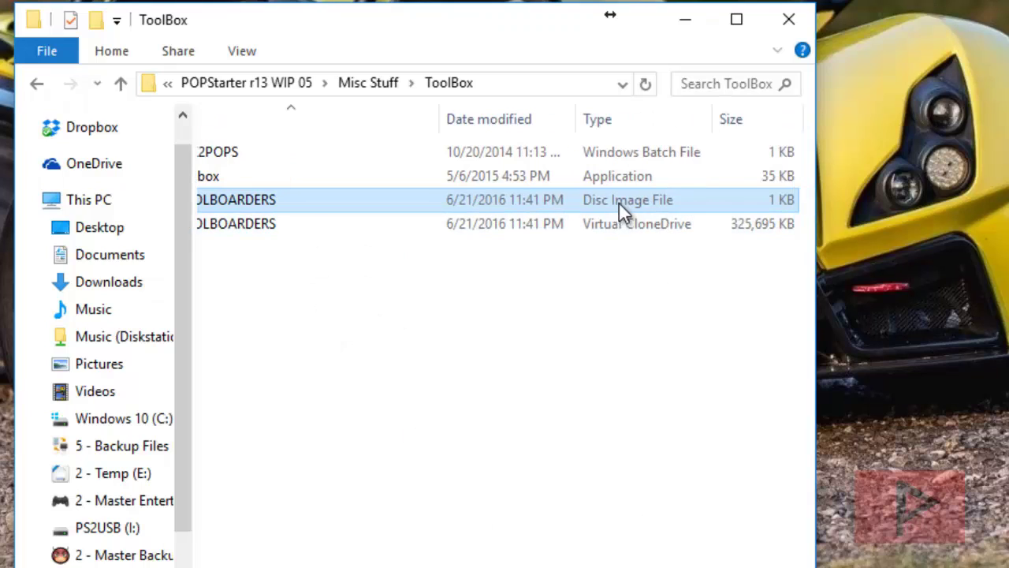
scroll(619, 552, left, 2)
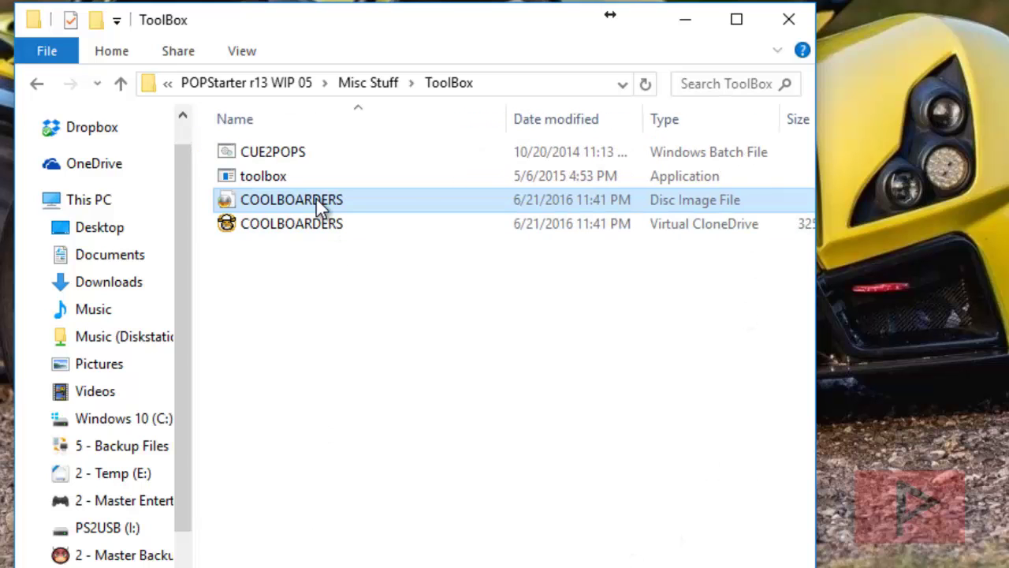
drag(299, 198, 303, 151)
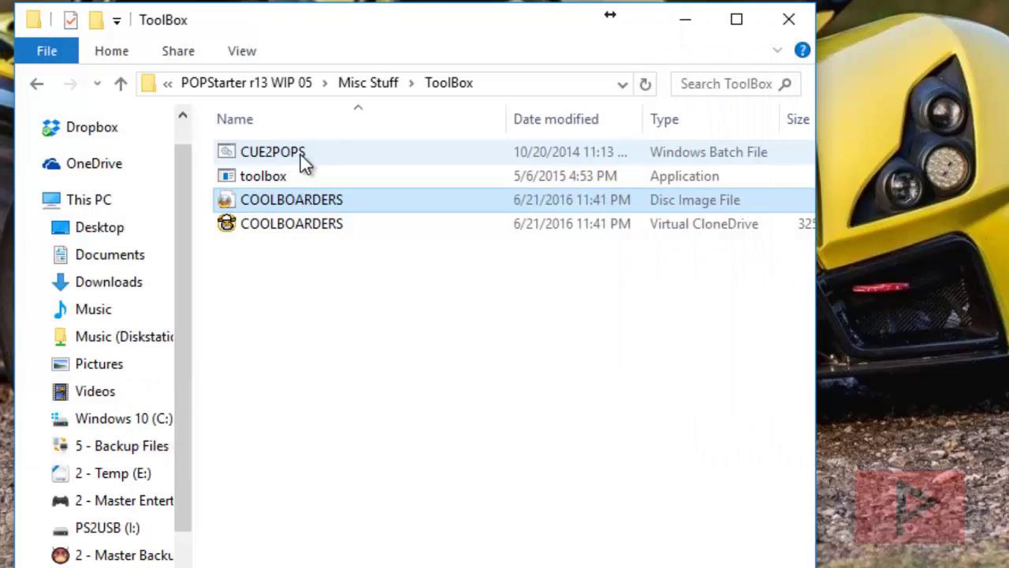
Select the converted COOLBOARDERS.VCD file and bring the PS2USB (I:) folder window alongside the ToolBox window.
click(388, 205)
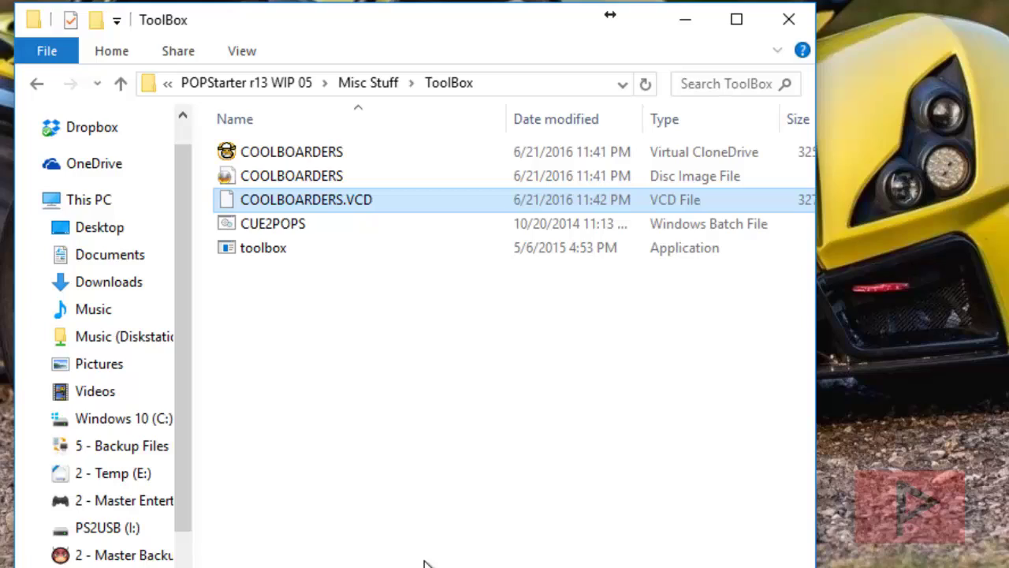
click(439, 485)
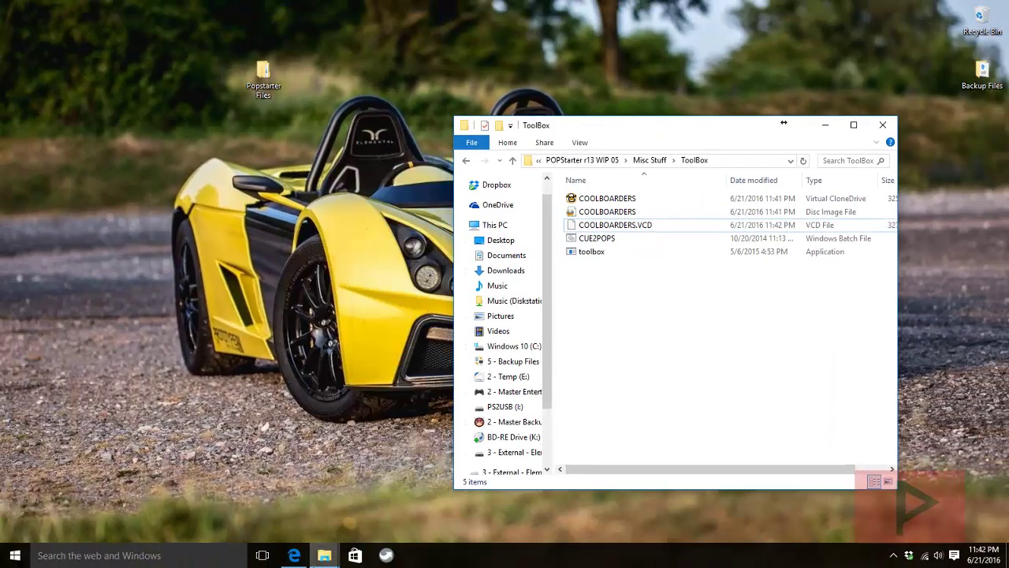
mouse_move(324, 555)
click(292, 535)
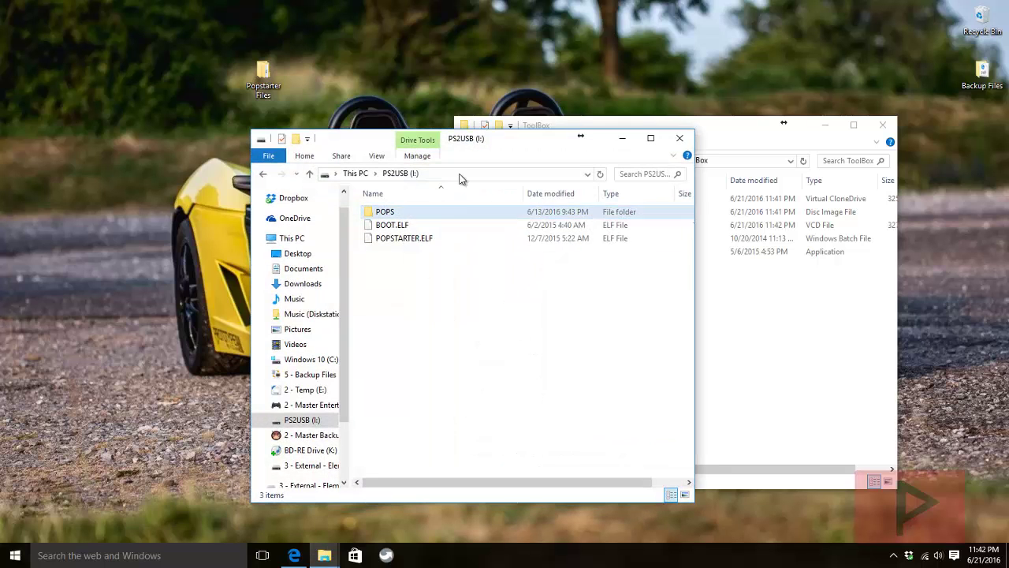
drag(473, 152, 241, 153)
Rename POPSTARTER.ELF on the PS2USB (I:) drive to COOLBOARDERS.ELF, reusing the name copied from COOLBOARDERS.VCD.
click(208, 254)
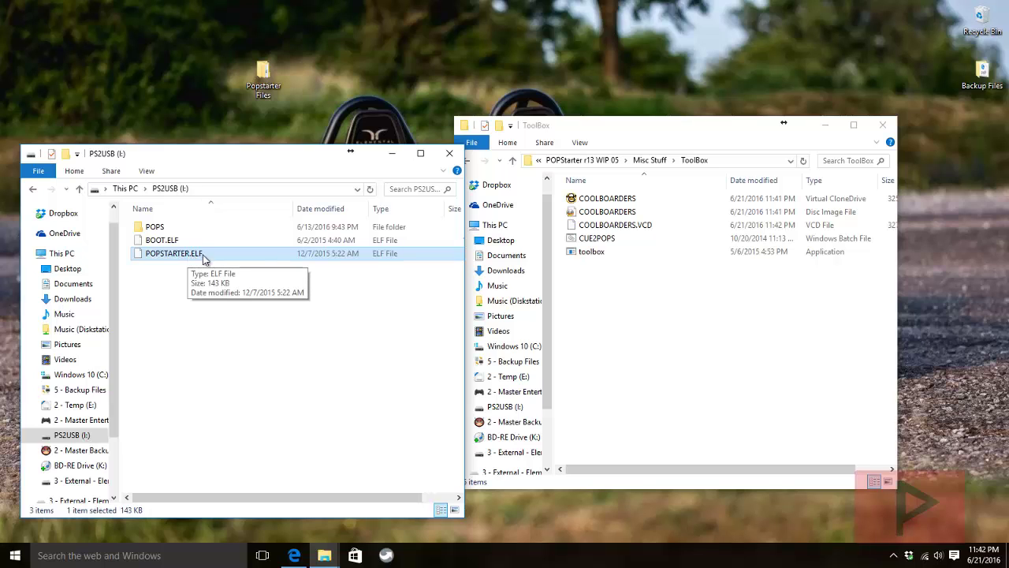
click(635, 228)
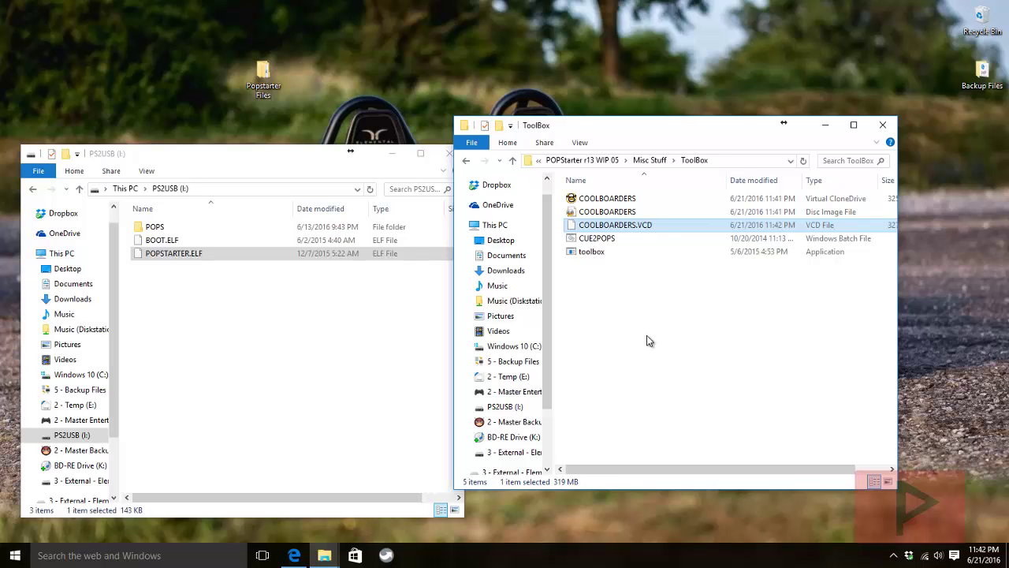
click(635, 227)
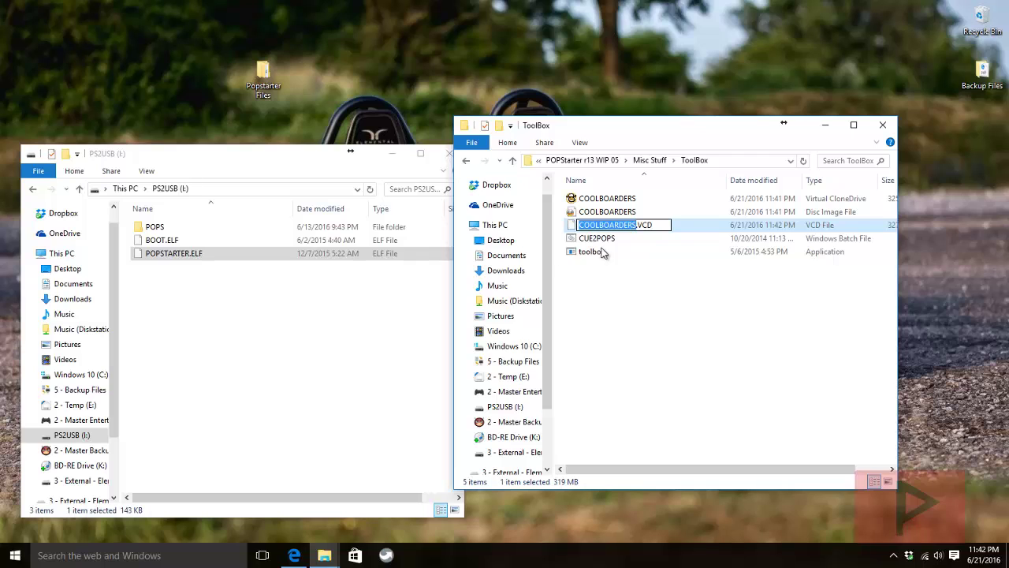
click(200, 274)
click(187, 259)
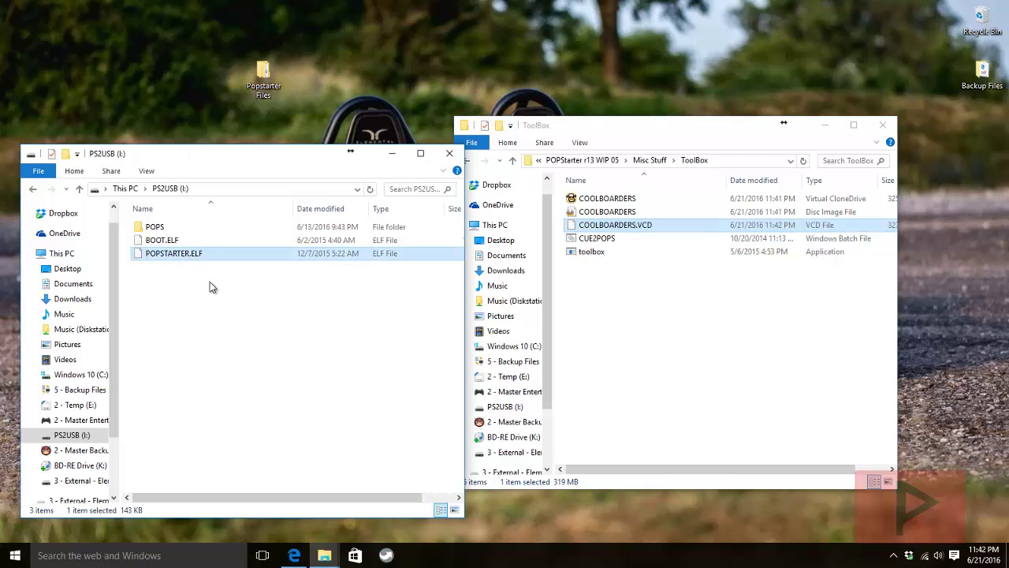
key(F2)
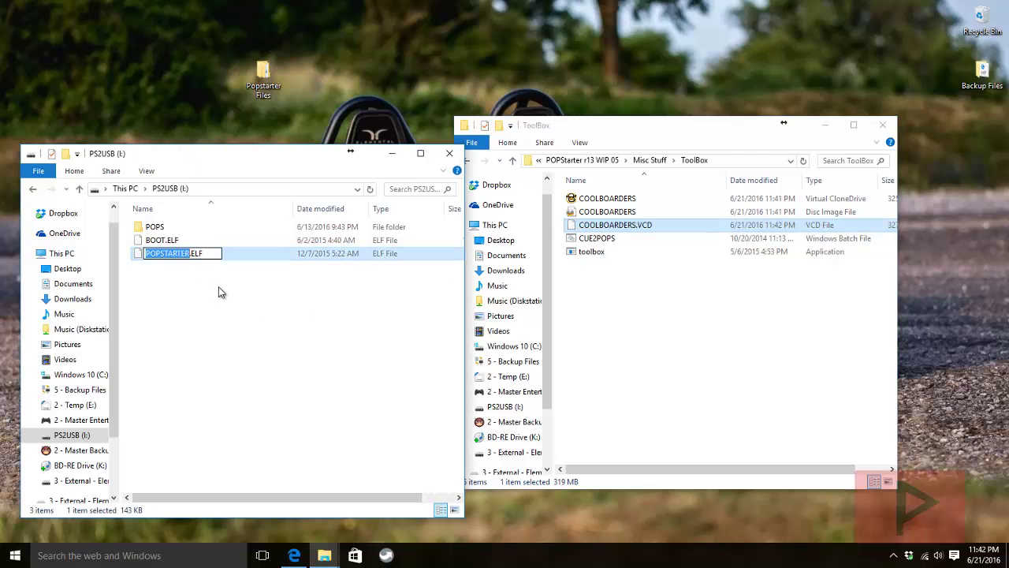
key(ctrl+v)
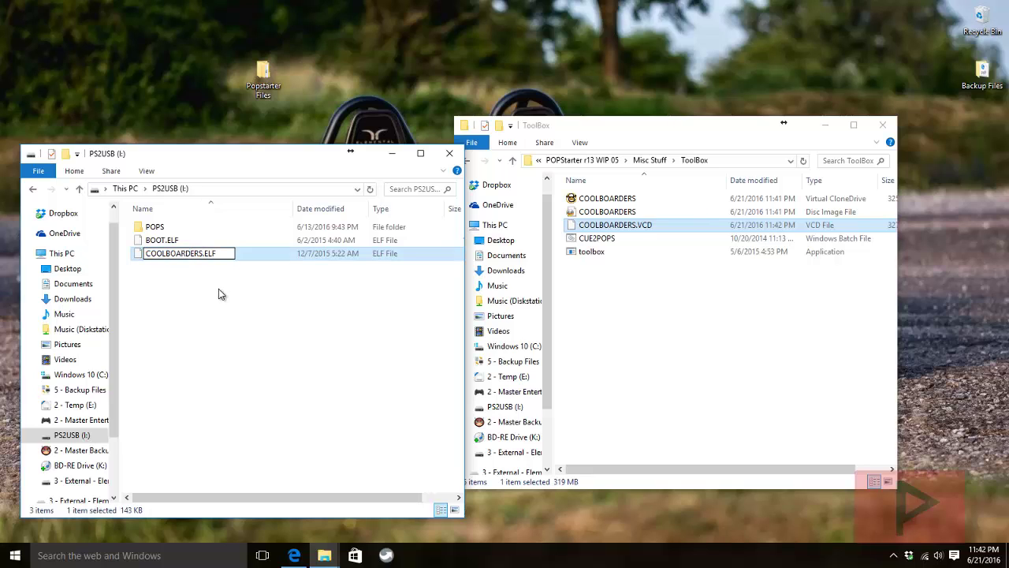
click(219, 289)
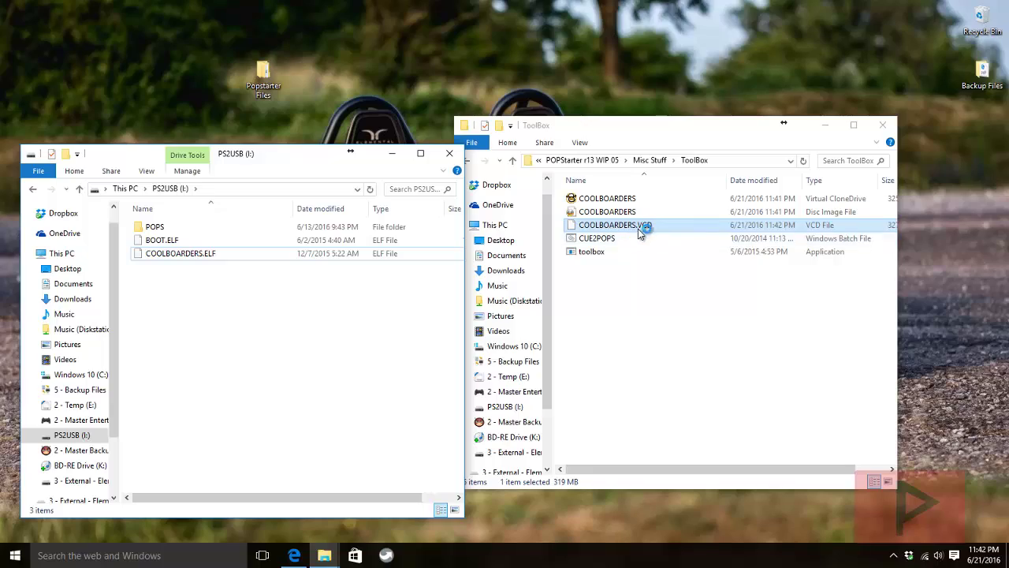
Close the ToolBox window, review the PS2USB (I:) drive's POPS folder and root ELF files, and close the drive window.
click(882, 124)
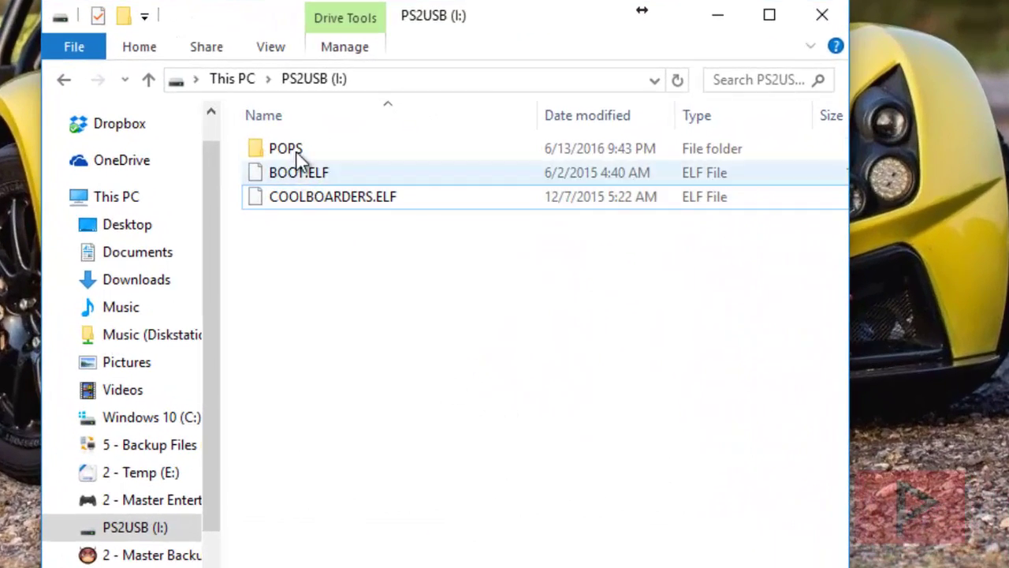
double_click(298, 150)
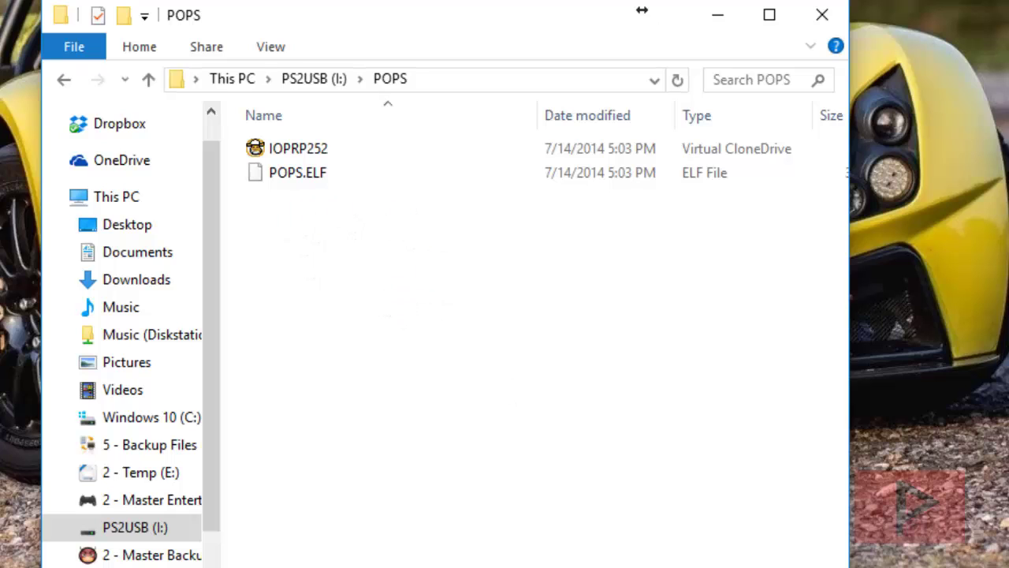
drag(533, 394, 122, 111)
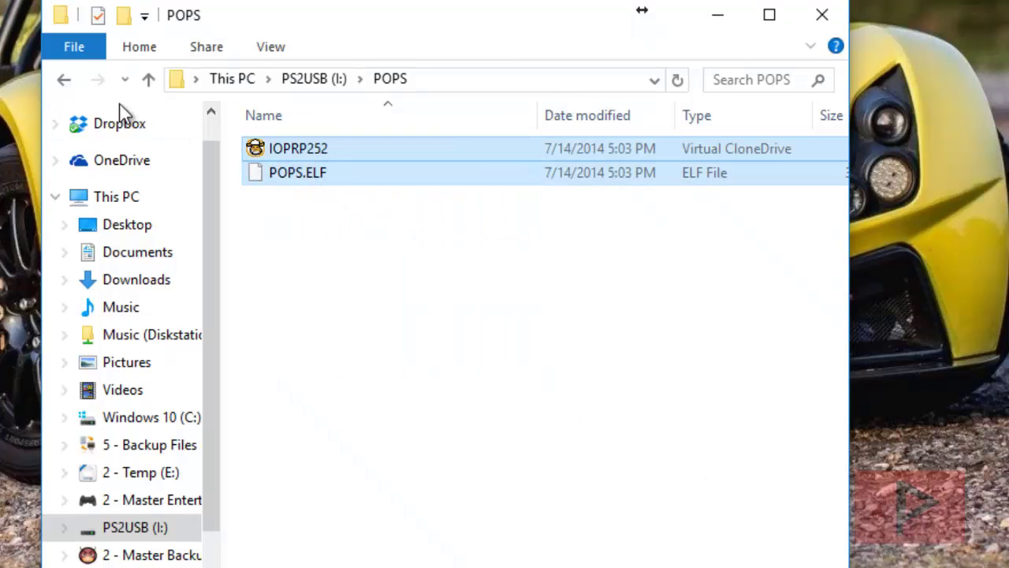
click(64, 80)
click(280, 170)
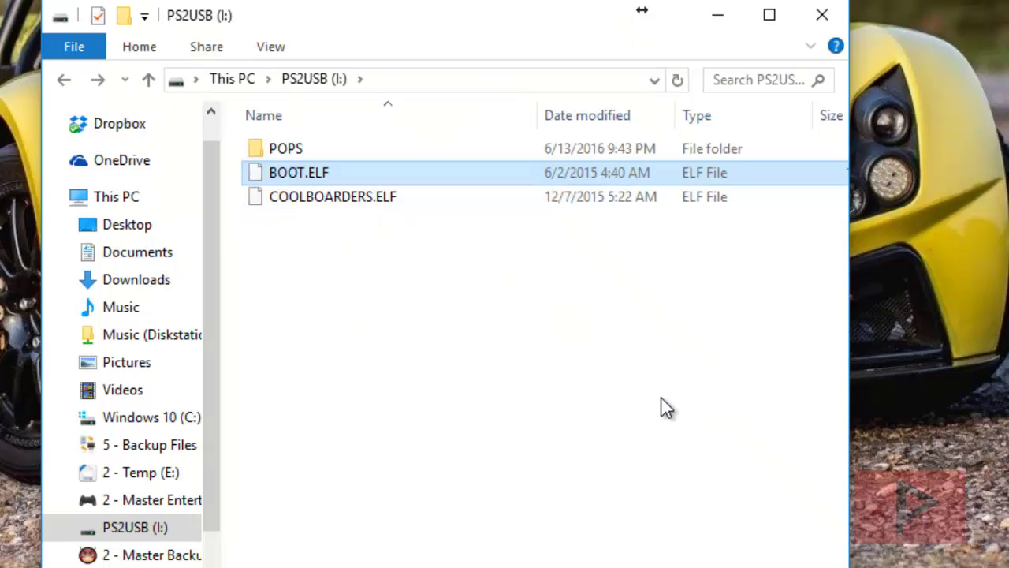
click(332, 201)
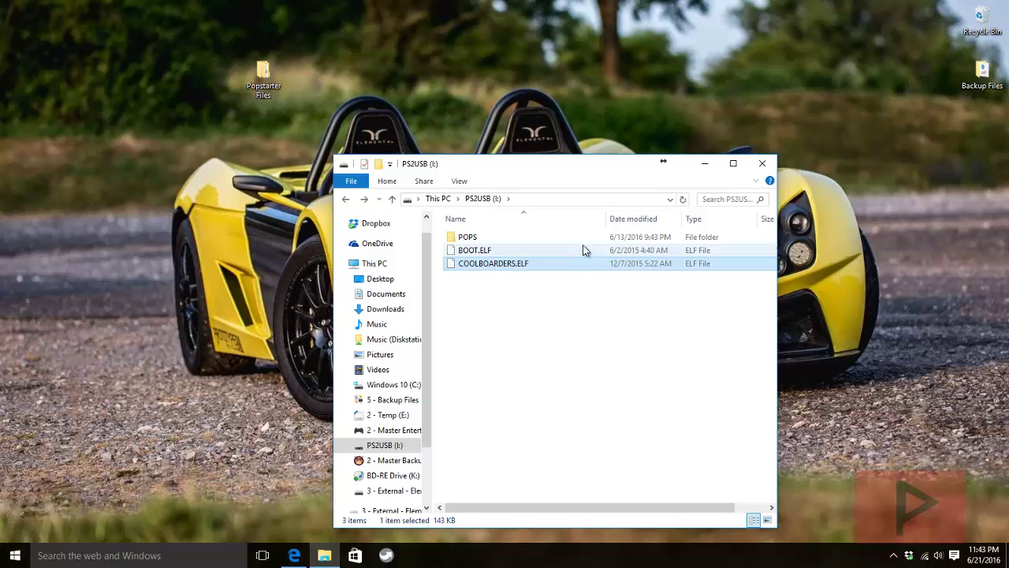
click(761, 163)
Open the 1-INSTALLATION text document from the Documentation folder of POPStarter r13 WIP 05 in Popstarter Files.
double_click(263, 78)
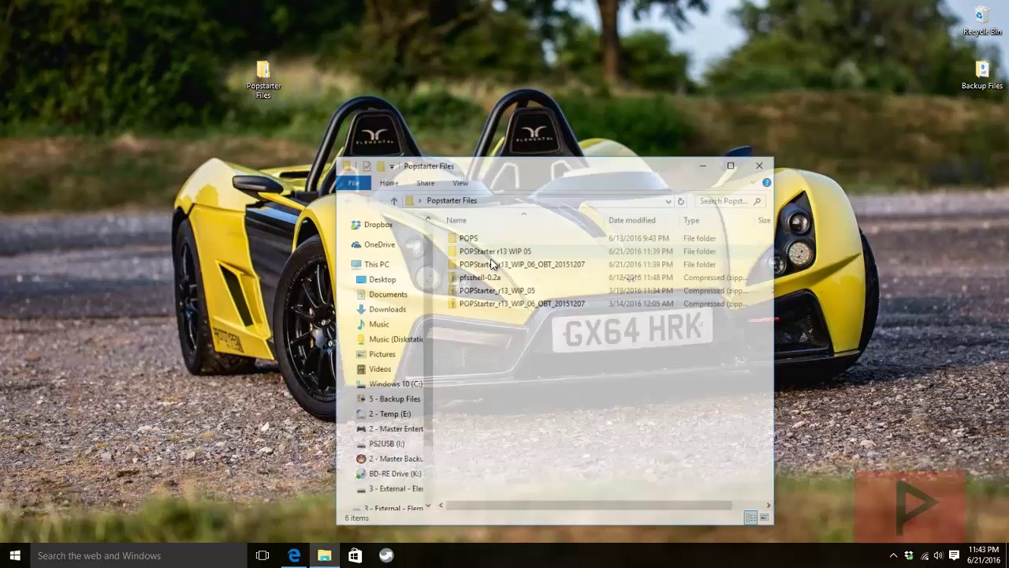
double_click(522, 251)
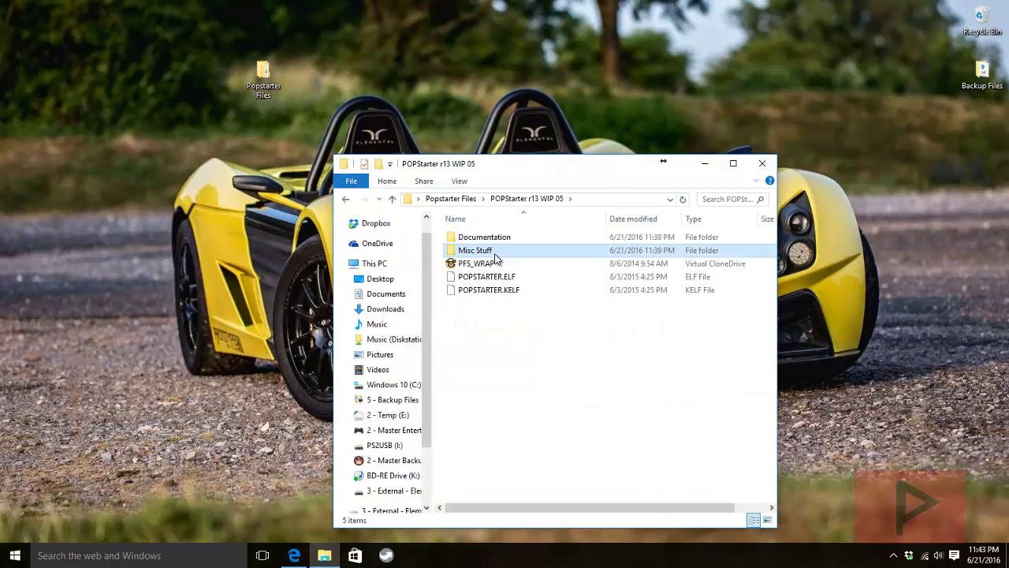
double_click(485, 251)
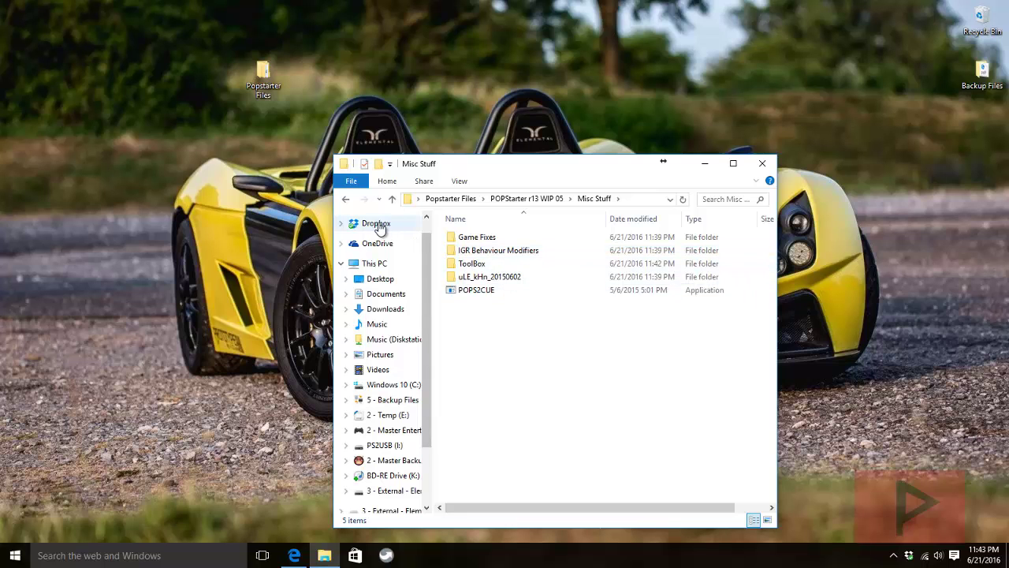
click(346, 198)
double_click(476, 237)
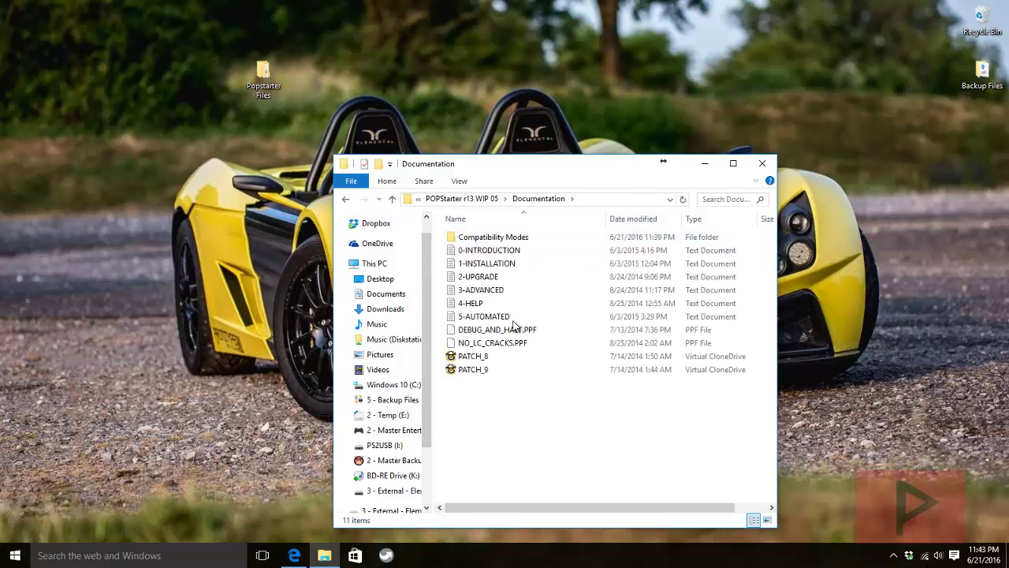
double_click(505, 270)
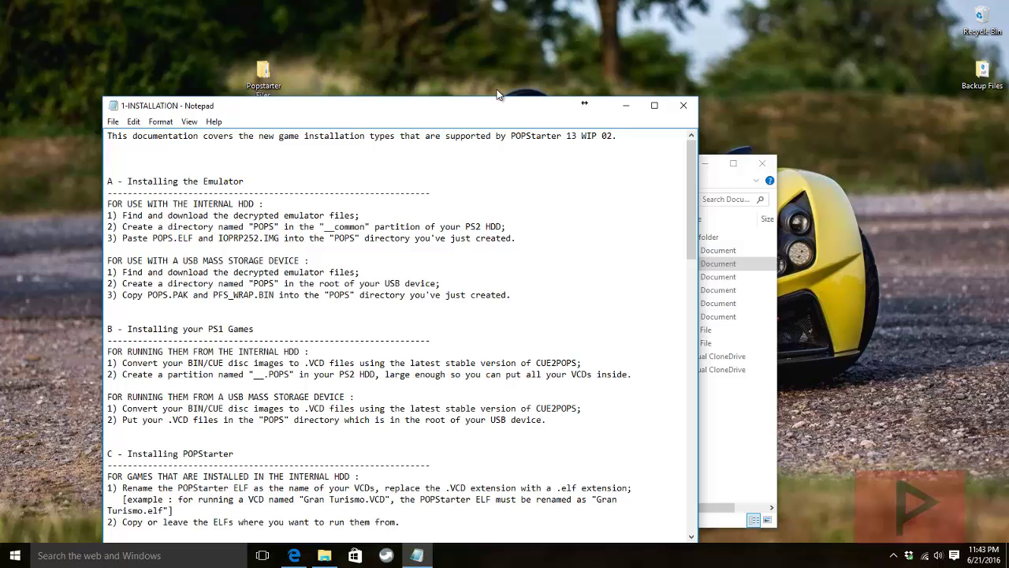
Read the internal HDD instructions and setup example in the installation document, and close it and its folder window.
drag(107, 192, 544, 245)
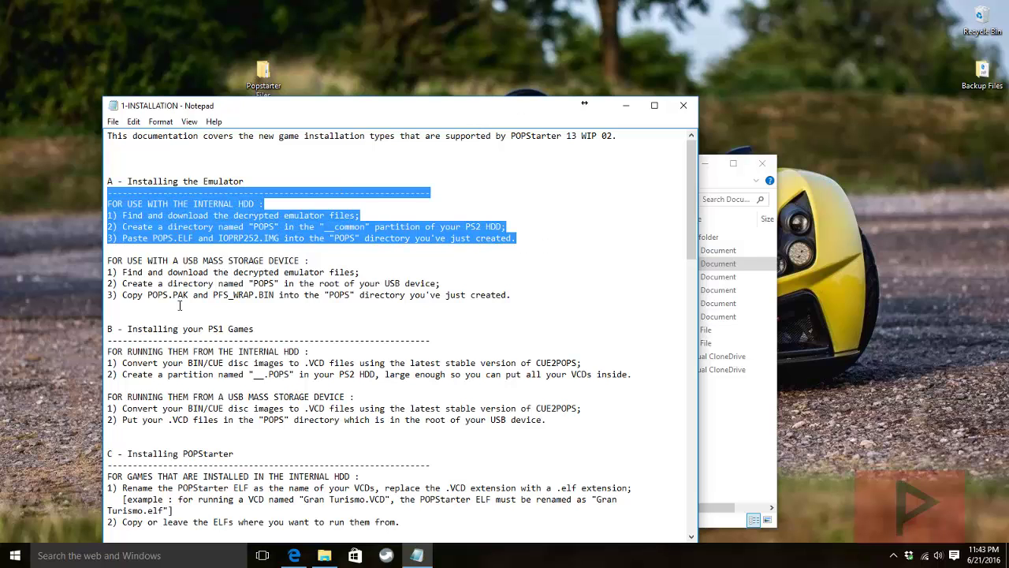
scroll(156, 203, down, 8)
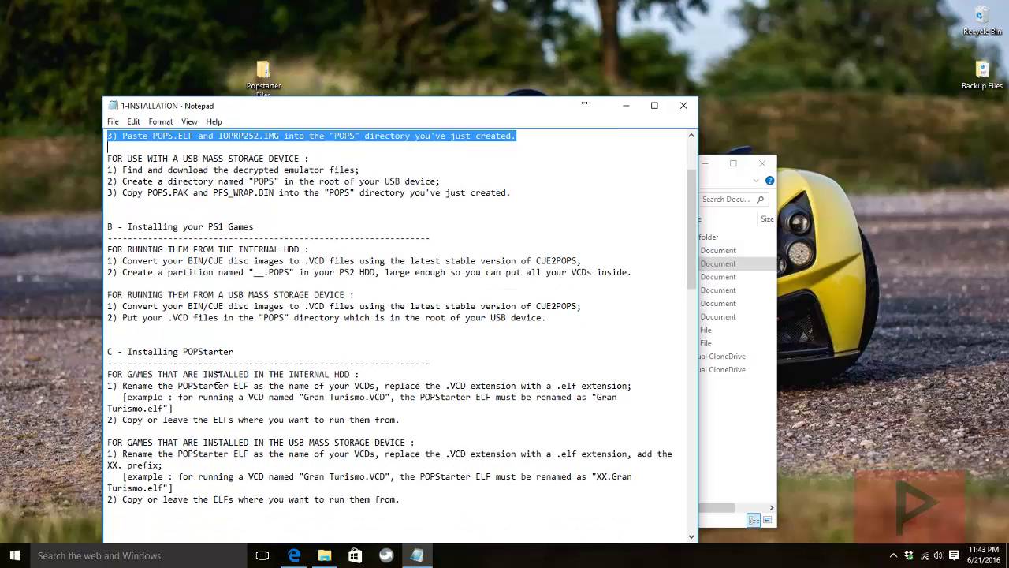
scroll(268, 339, down, 4)
scroll(276, 371, up, 3)
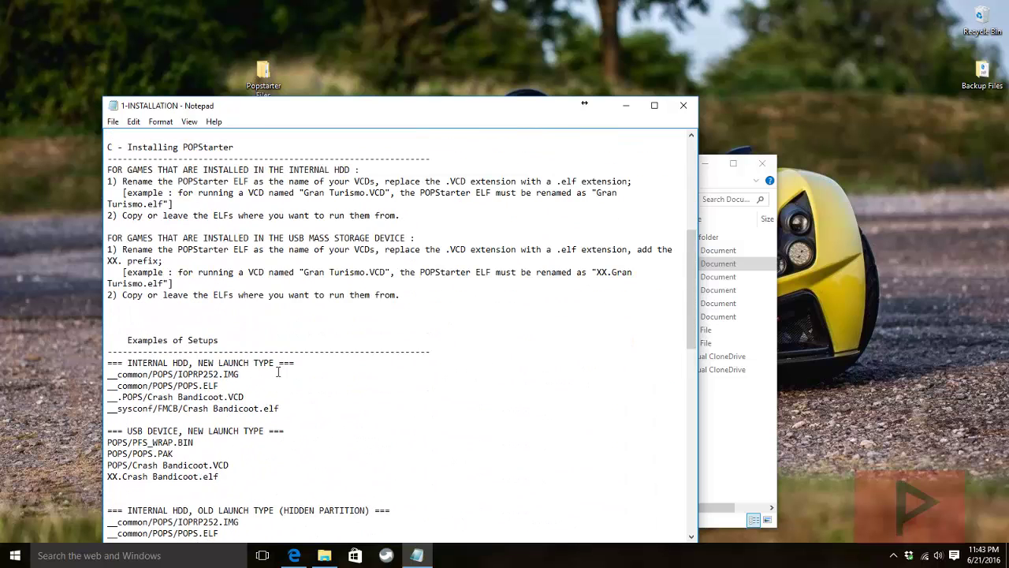
drag(285, 409, 108, 351)
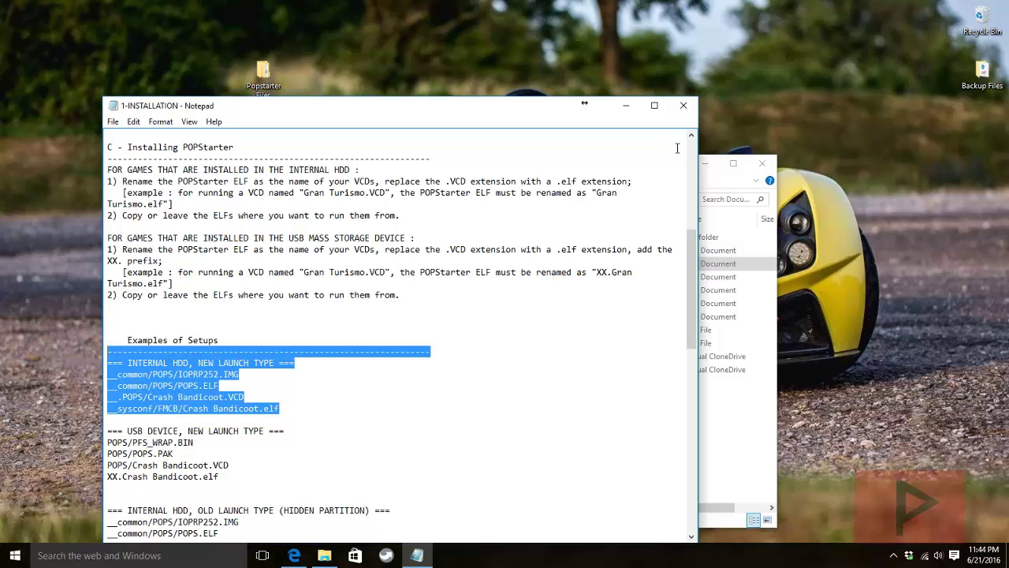
click(684, 104)
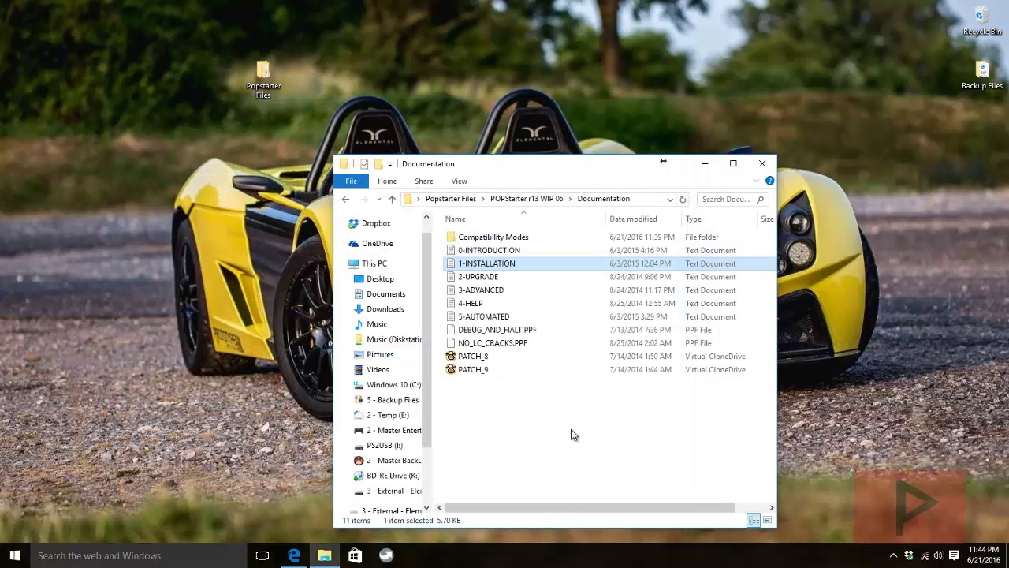
click(762, 164)
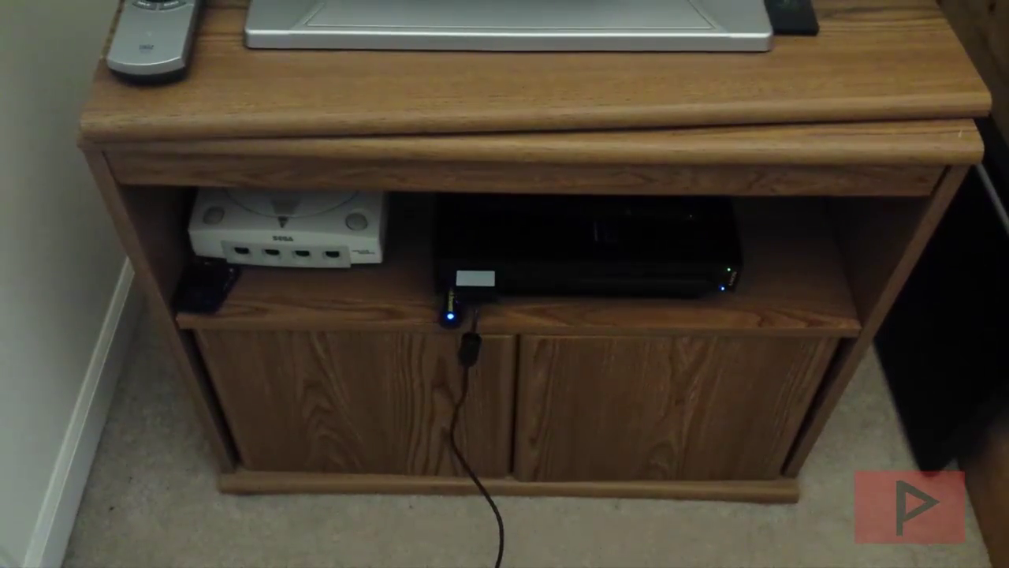
Launch uLaunchELF from the Free MCBoot menu on the PS2 and open its FileBrowser.
key(Up)
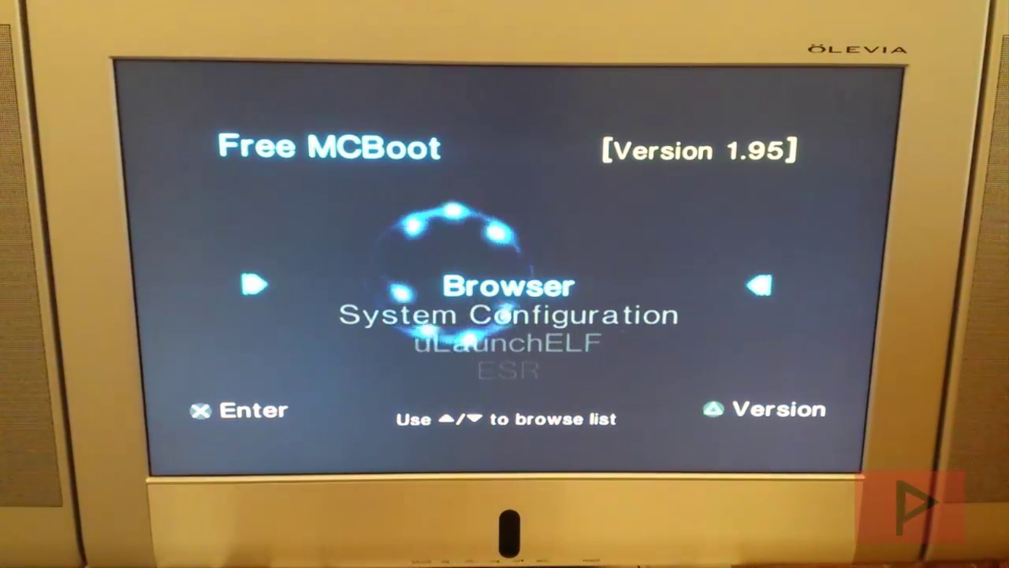
key(Down)
key(Down)
key(Return)
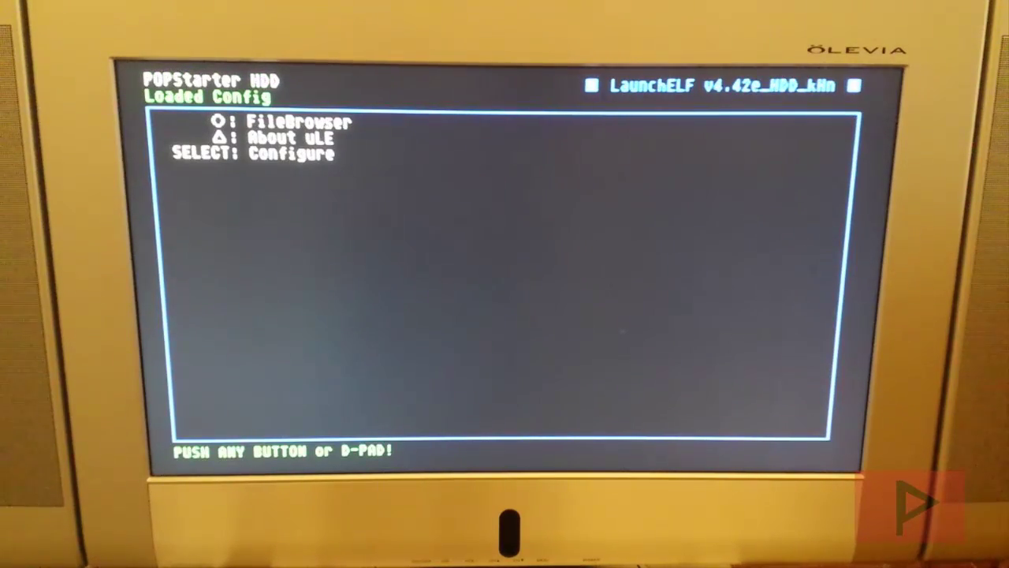
key(Return)
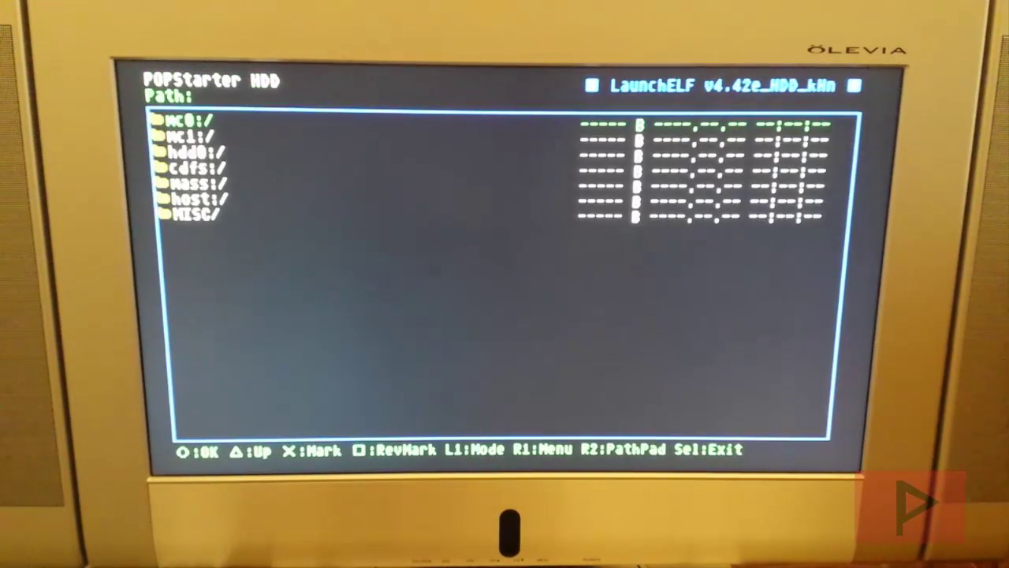
Open the USB drive at mass:/ and copy BOOT.ELF from its root.
key(Down)
key(Down)
key(Down)
key(Down)
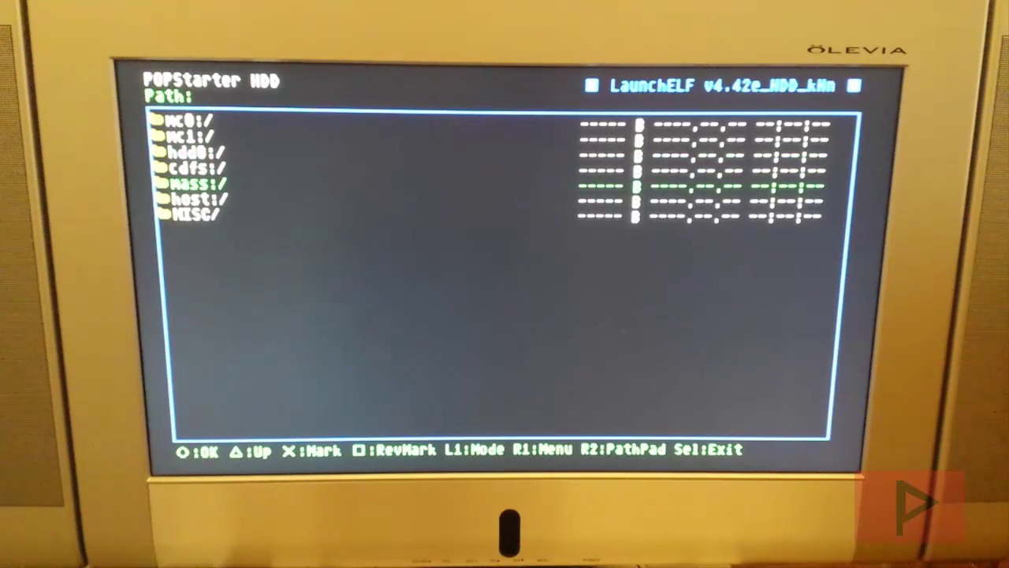
key(Return)
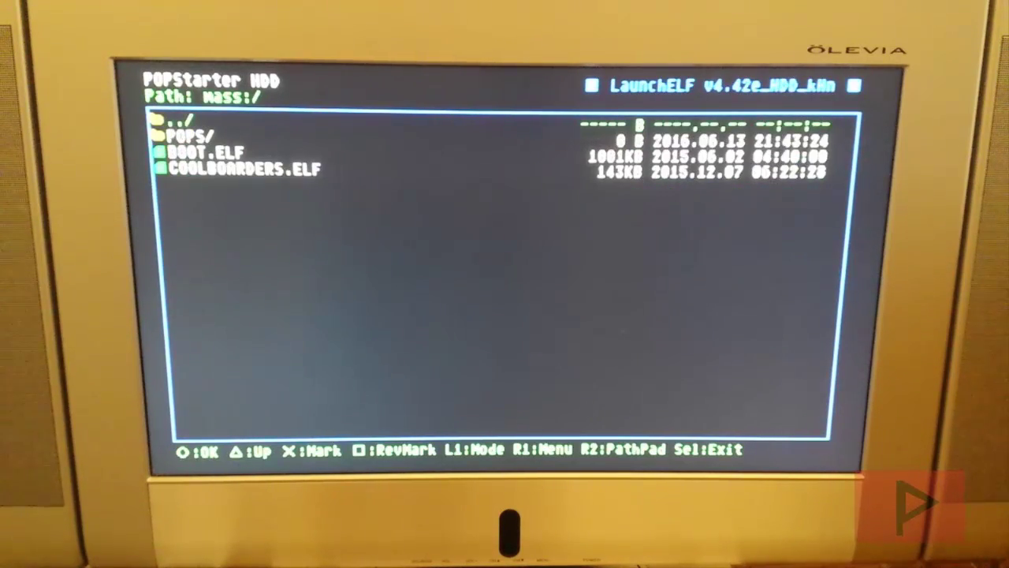
key(Down)
key(Down)
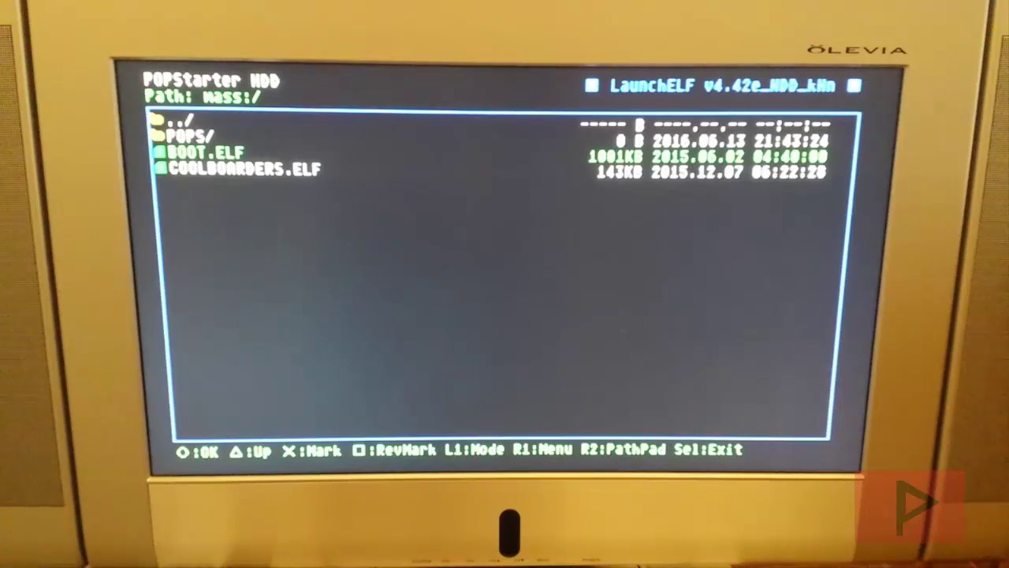
key(Menu)
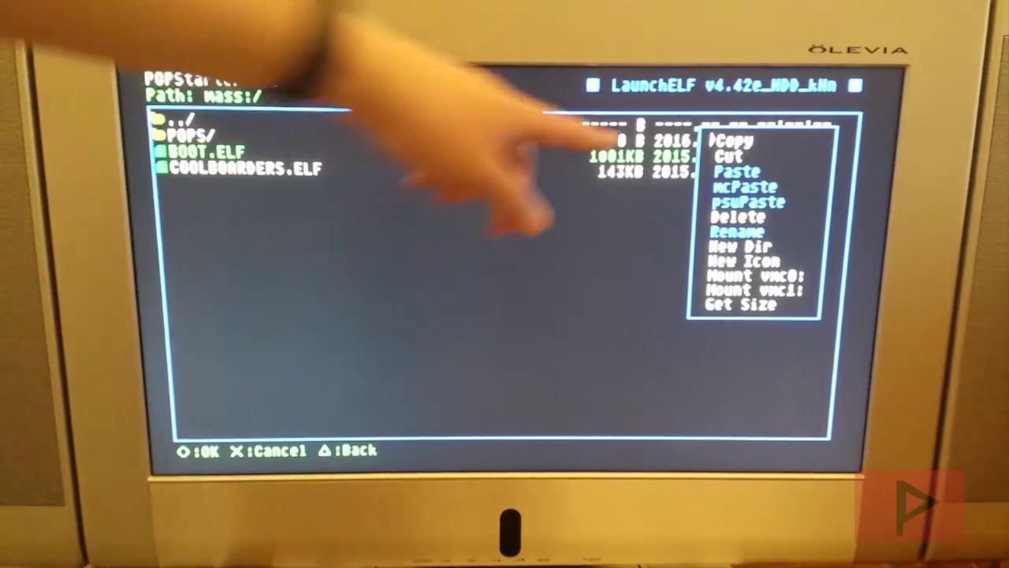
key(Return)
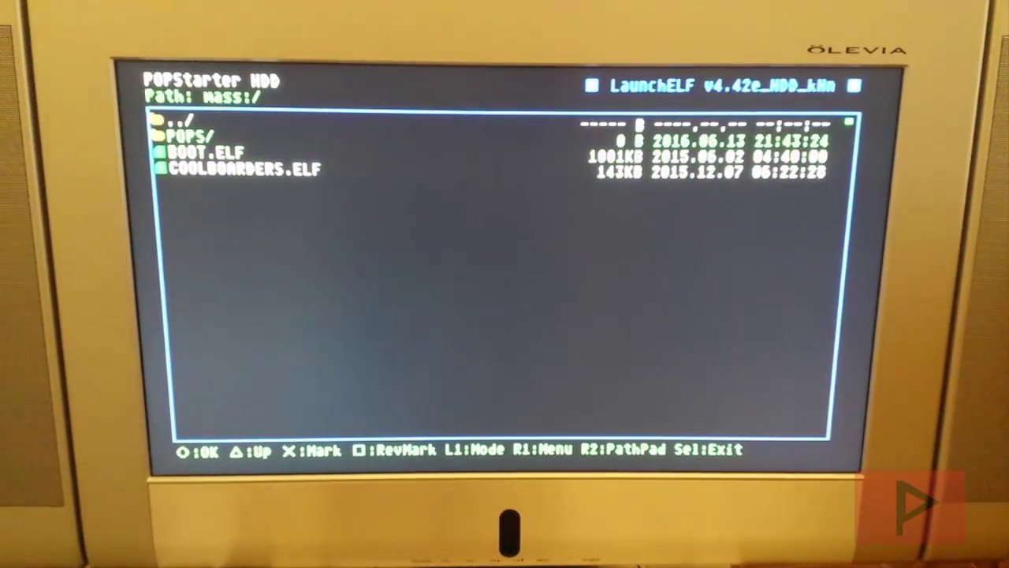
Return to the device list and open the memory card mc0:/.
key(BackSpace)
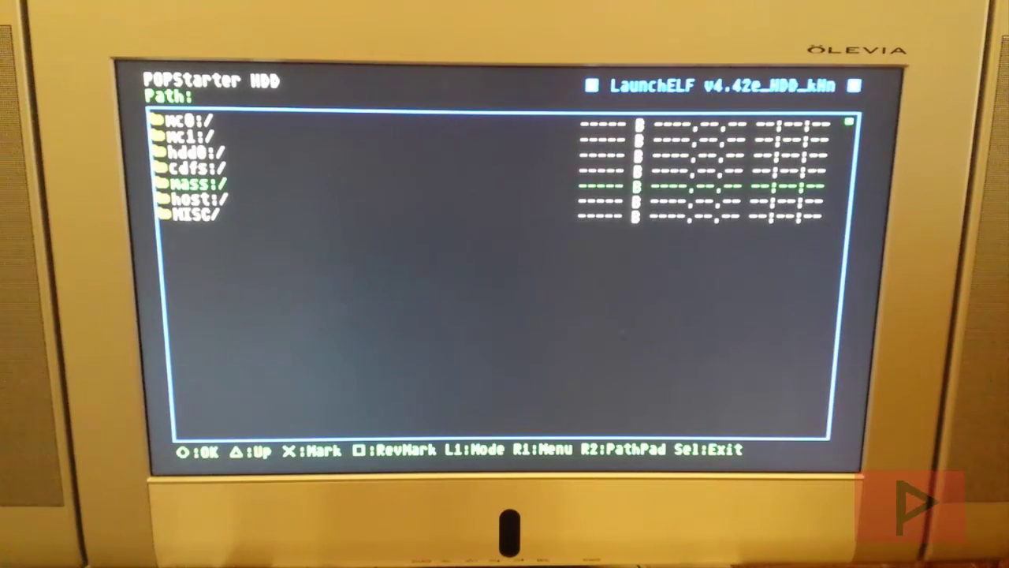
key(Up)
key(Up)
key(Up)
key(Up)
key(Return)
Open the BOOT folder on the memory card and paste the copied BOOT.ELF into it.
key(Down)
key(Down)
key(Down)
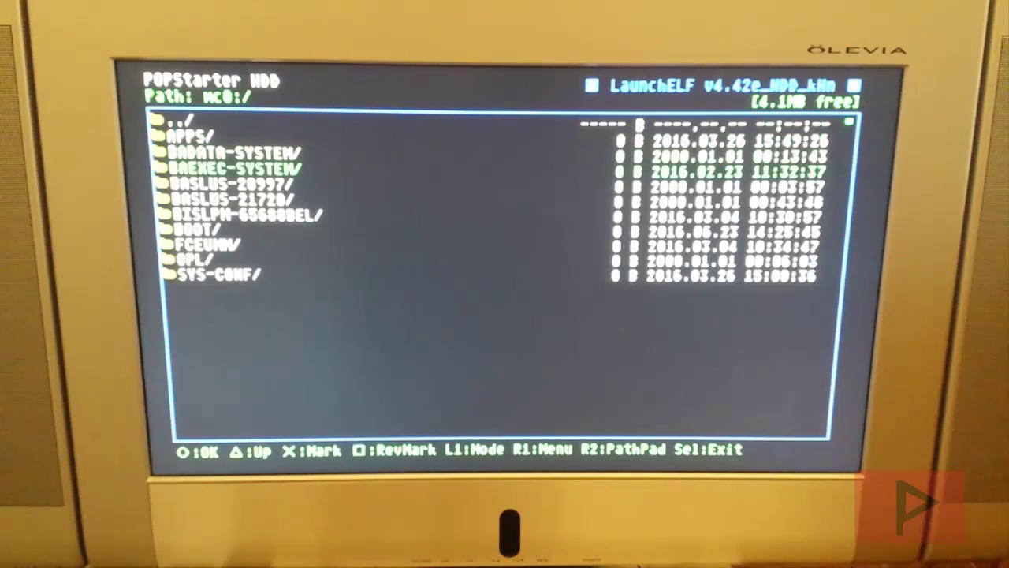
key(Down)
key(Down)
key(Down)
key(Down)
key(Return)
key(Menu)
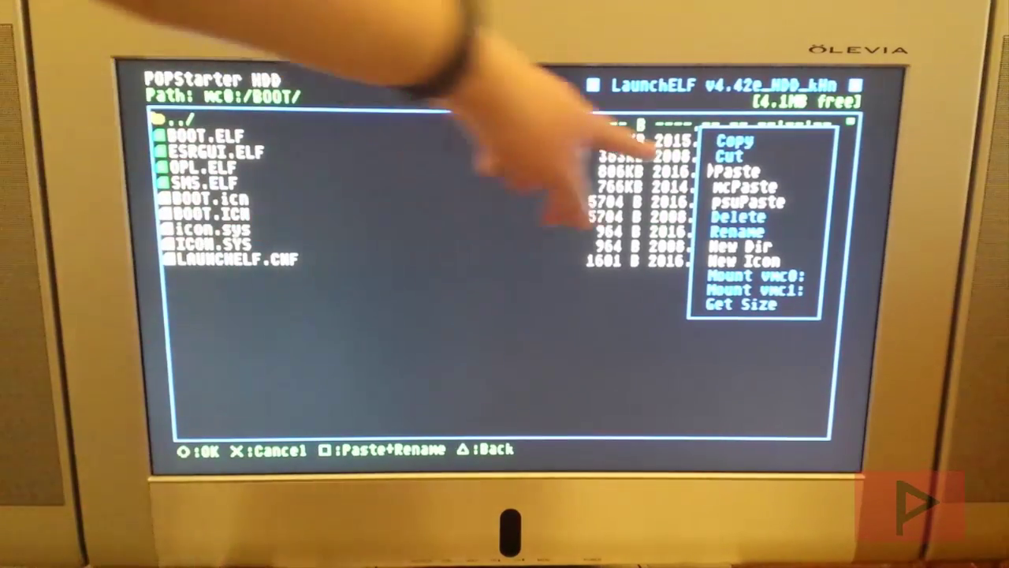
key(Return)
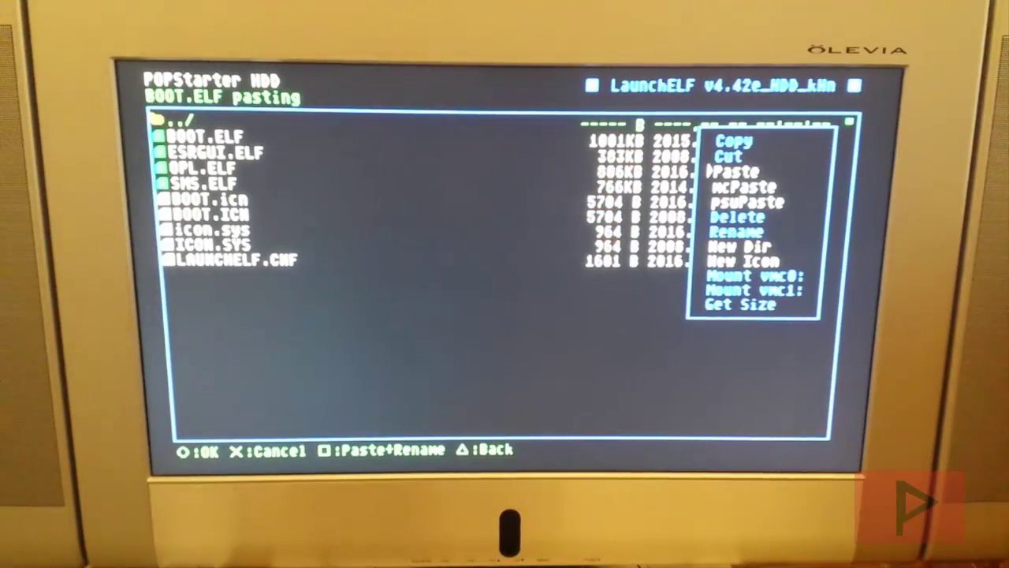